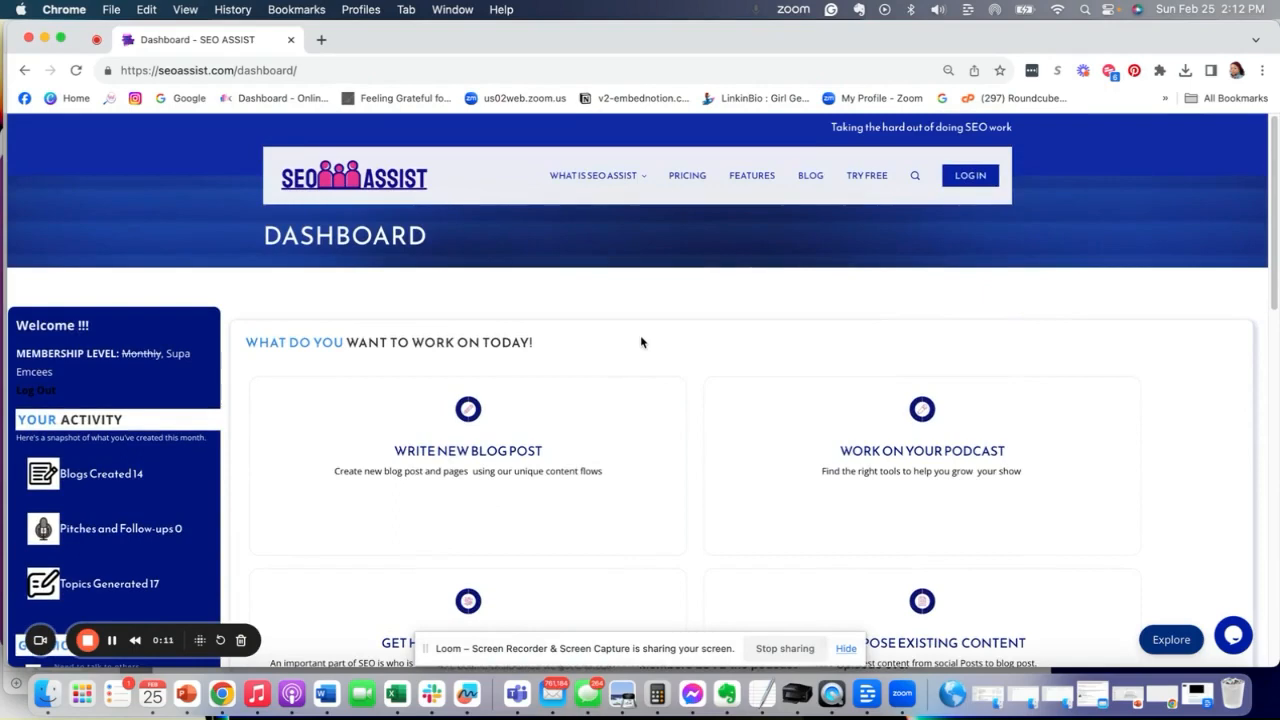
- Open the Write New Blog Post content flows from the dashboard
scroll(641, 341, "down", 3)
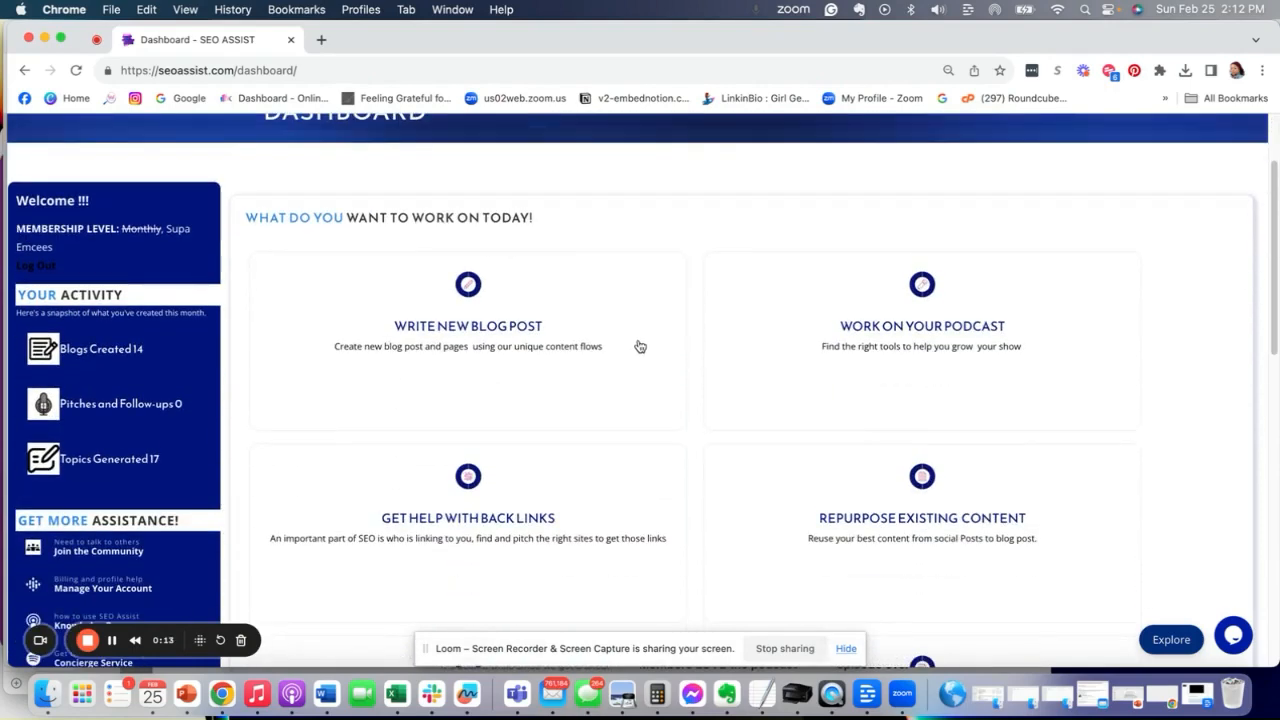
scroll(634, 338, "down", 1)
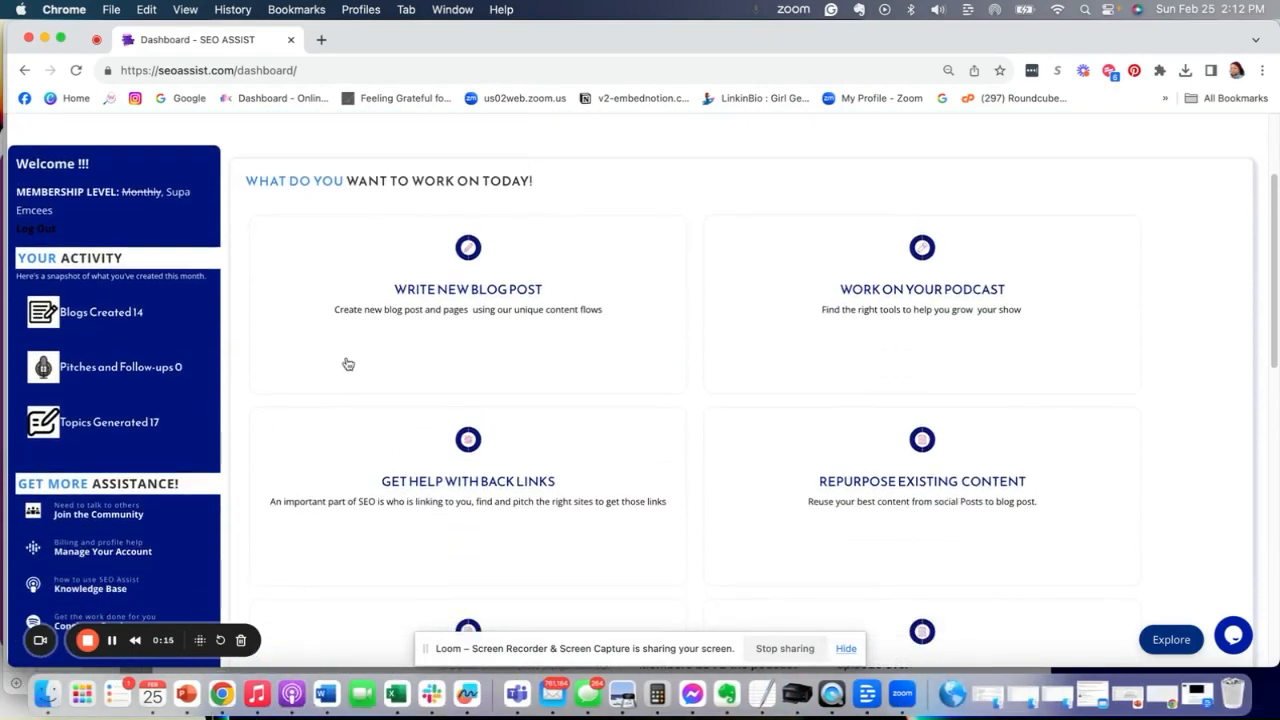
left_click(445, 316)
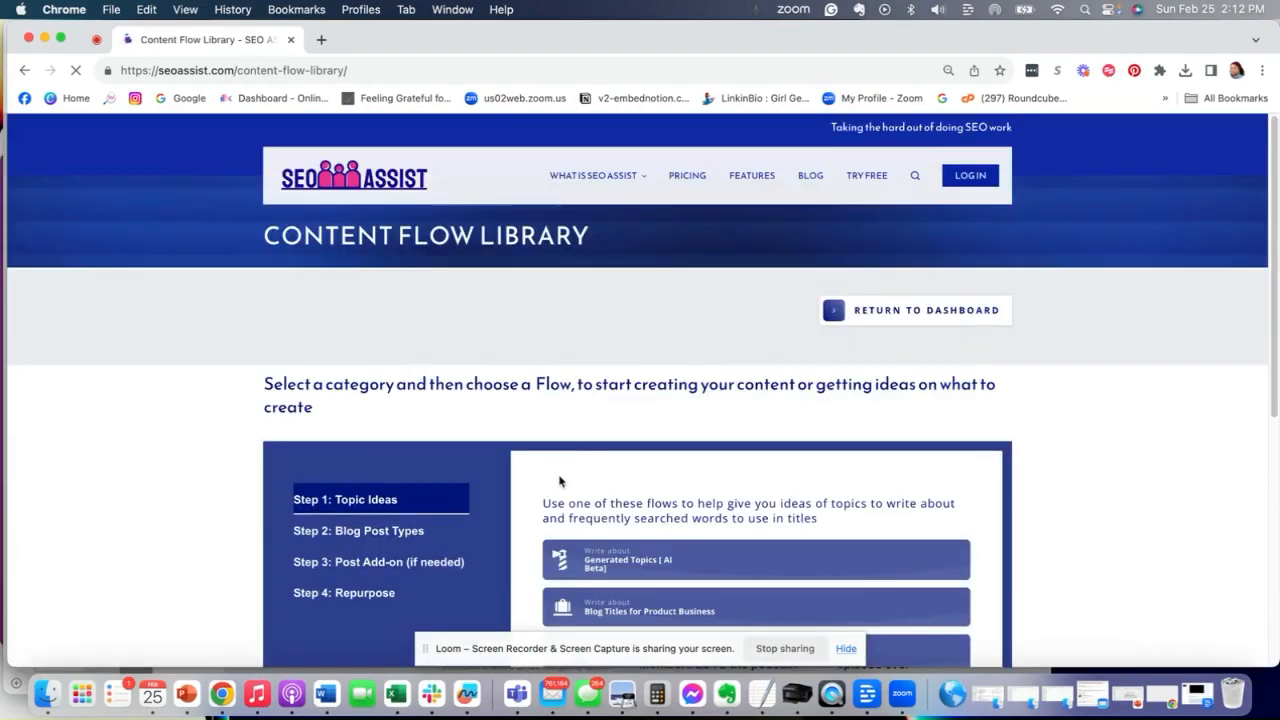
- Open the Generated Topics (AI Beta) flow under Topic Ideas
scroll(557, 475, "down", 7)
scroll(557, 464, "up", 3)
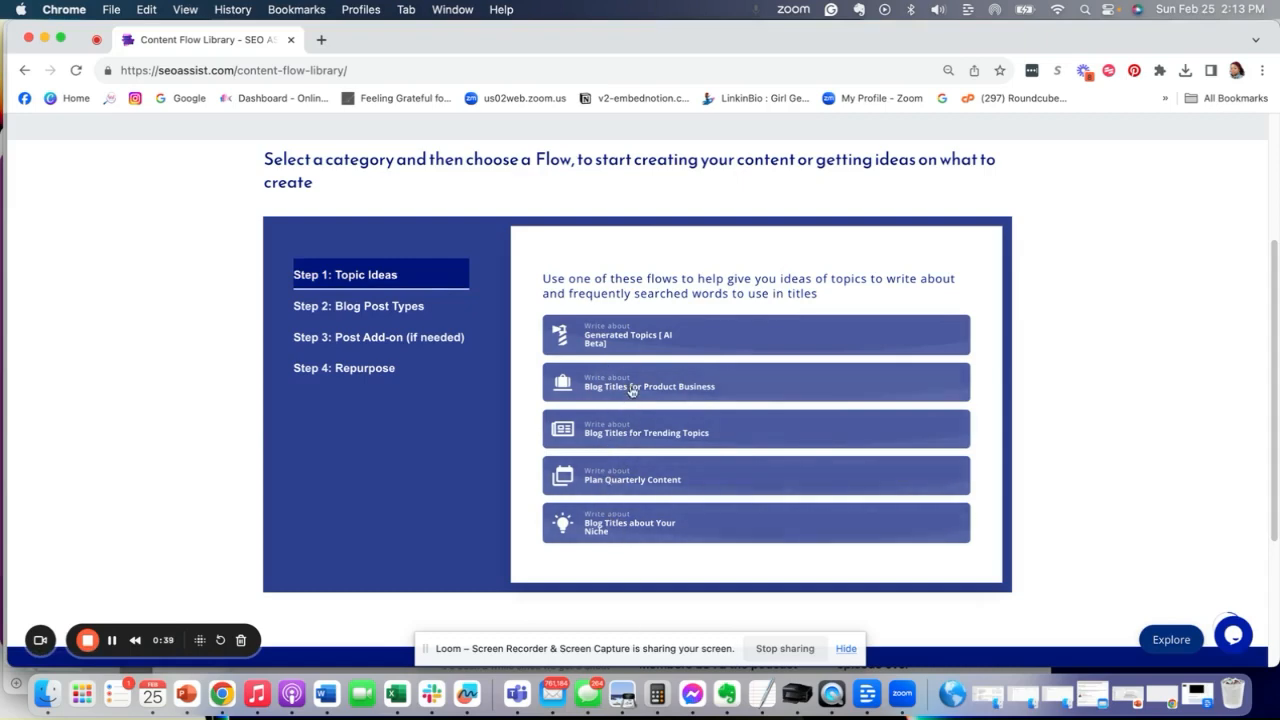
left_click(604, 339)
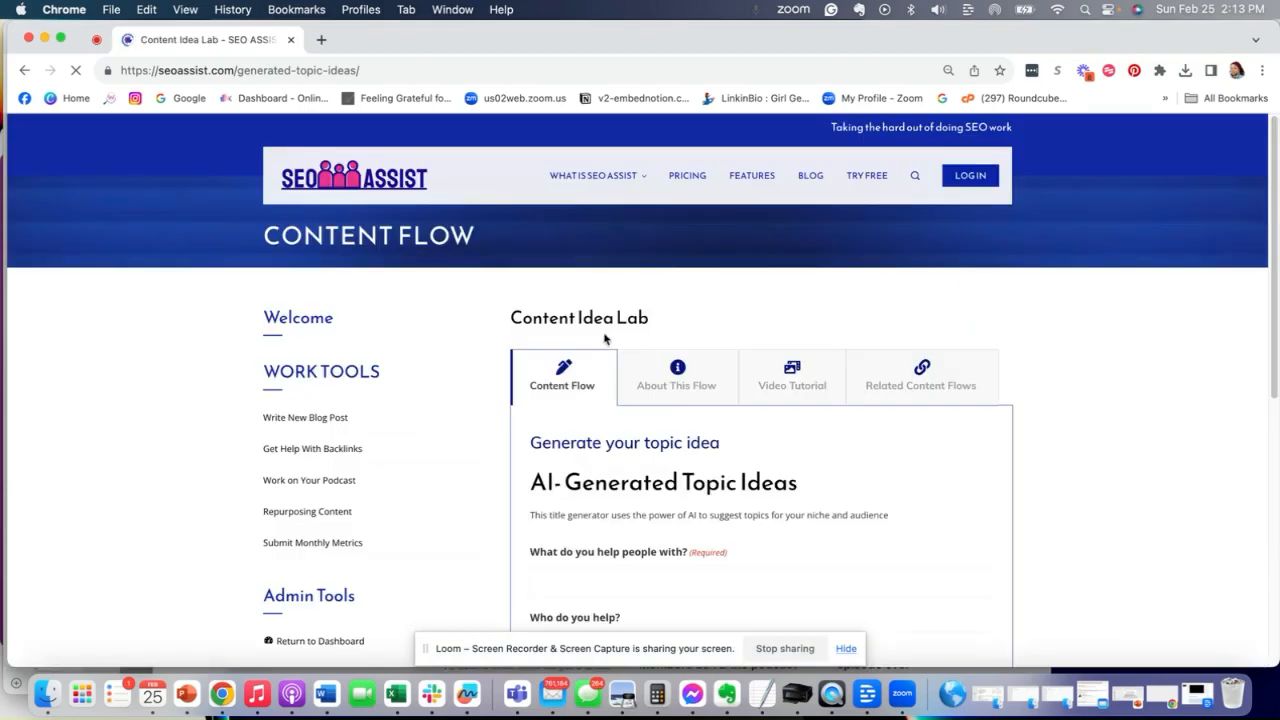
- Generate topic ideas for 'creating affiliate content' aimed at 'affiliate marketers', selling a Service, and submit the form
scroll(702, 400, "down", 3)
scroll(702, 408, "down", 2)
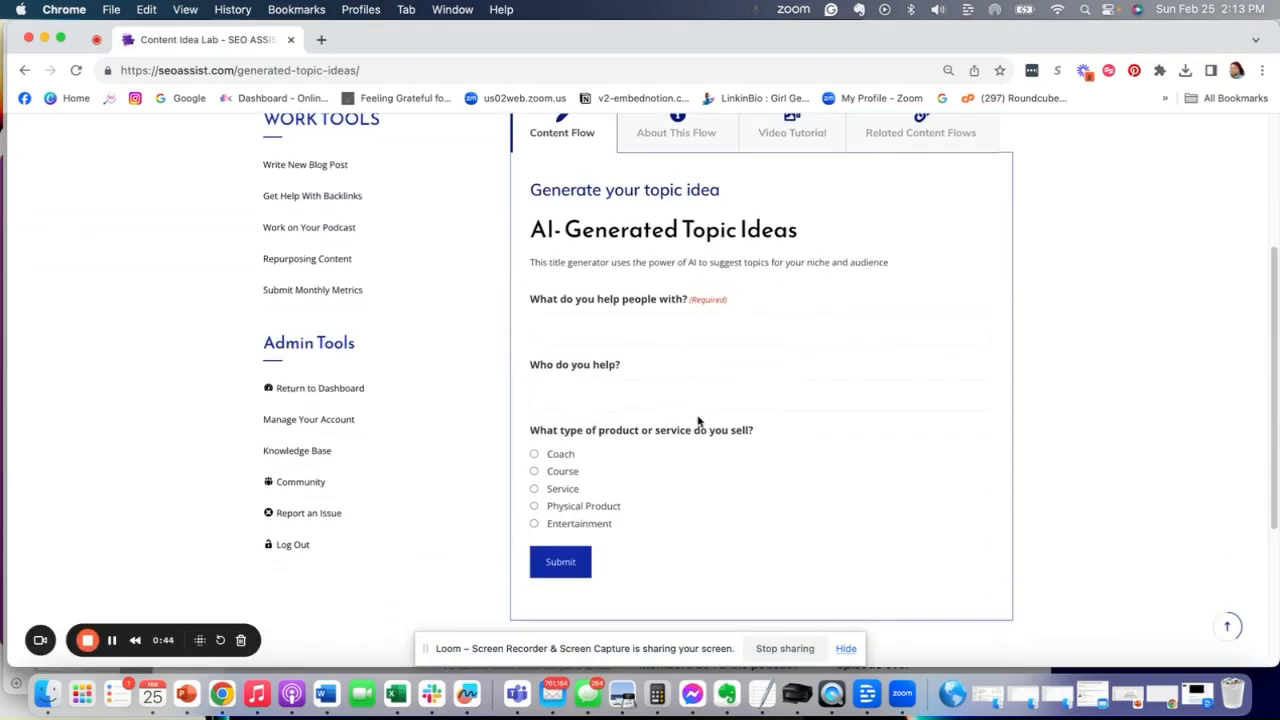
left_click(630, 335)
scroll(634, 443, "down", 1)
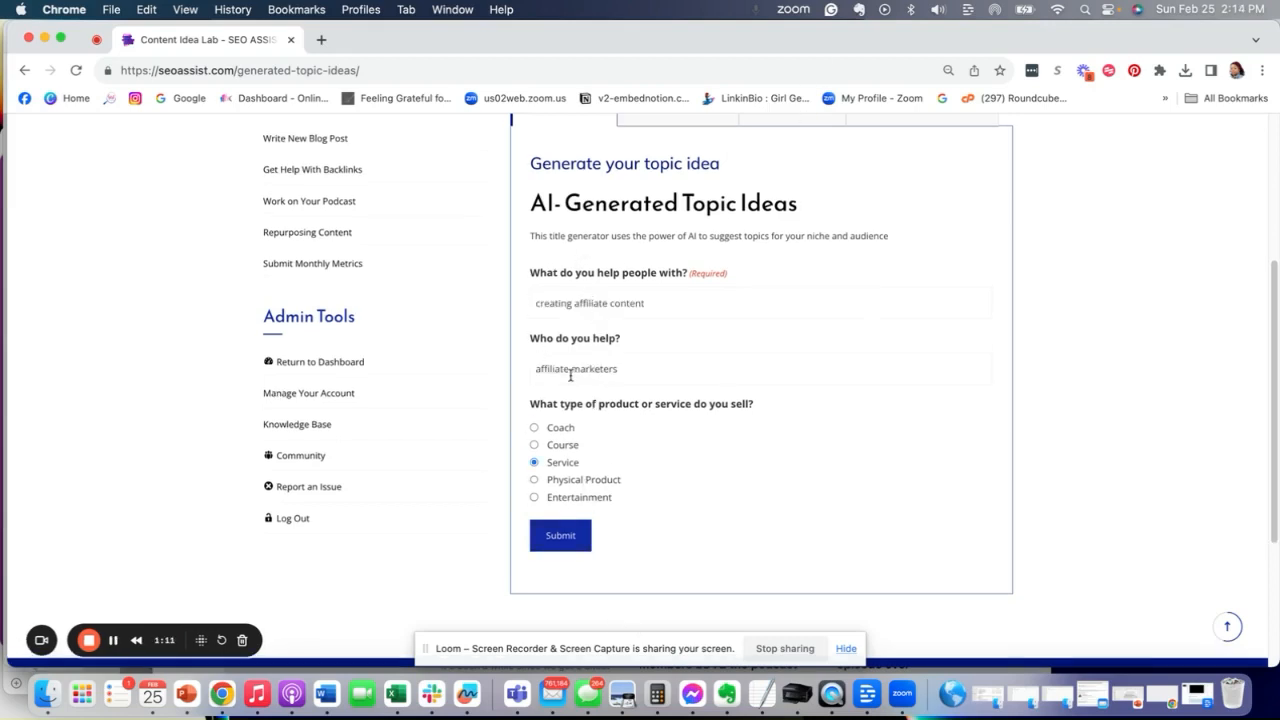
left_click(561, 537)
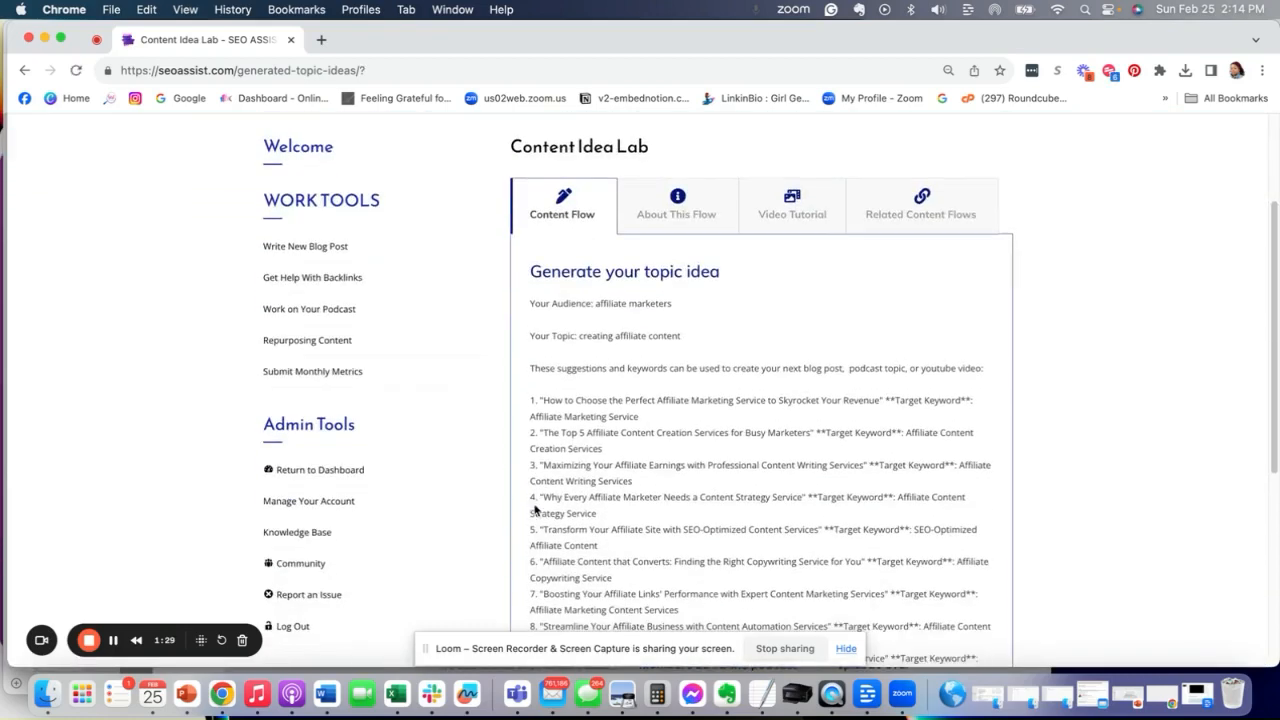
- Copy the suggested title 'Maximizing Your Affiliate Earnings with Professional Content Writing Services' from the generated list
scroll(533, 503, "down", 3)
scroll(533, 504, "up", 1)
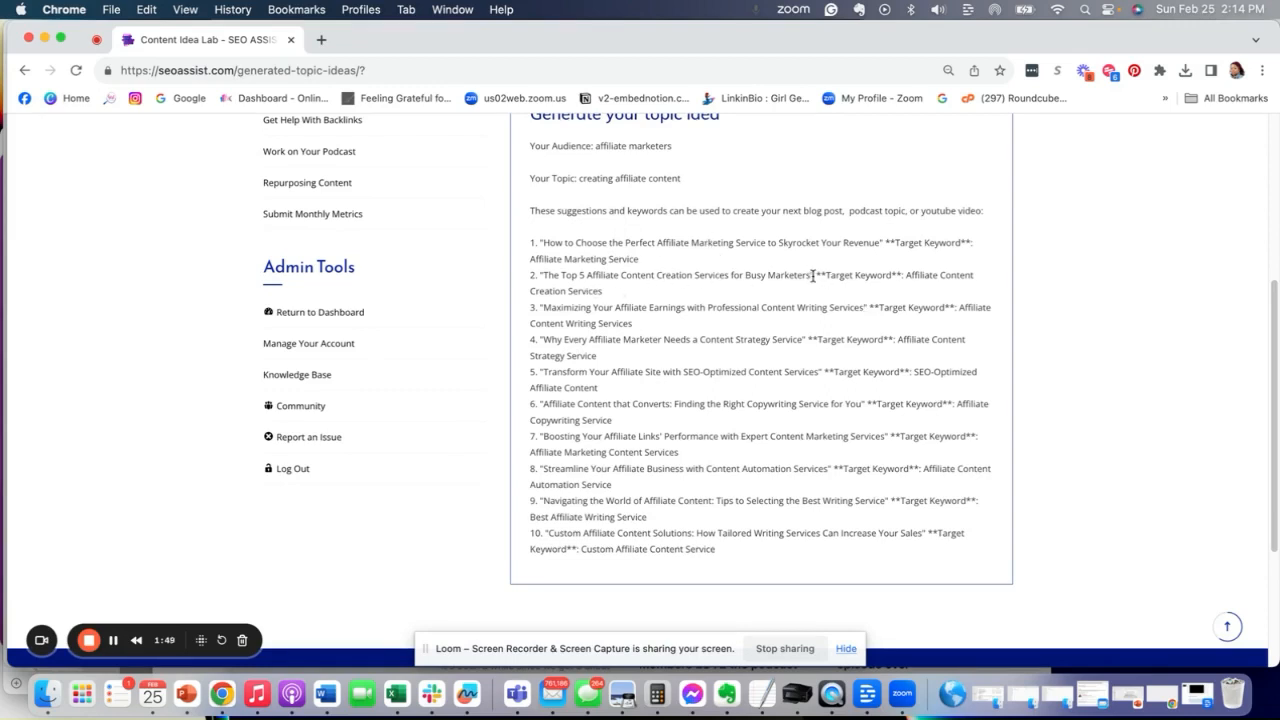
left_click_drag(810, 275, 541, 276)
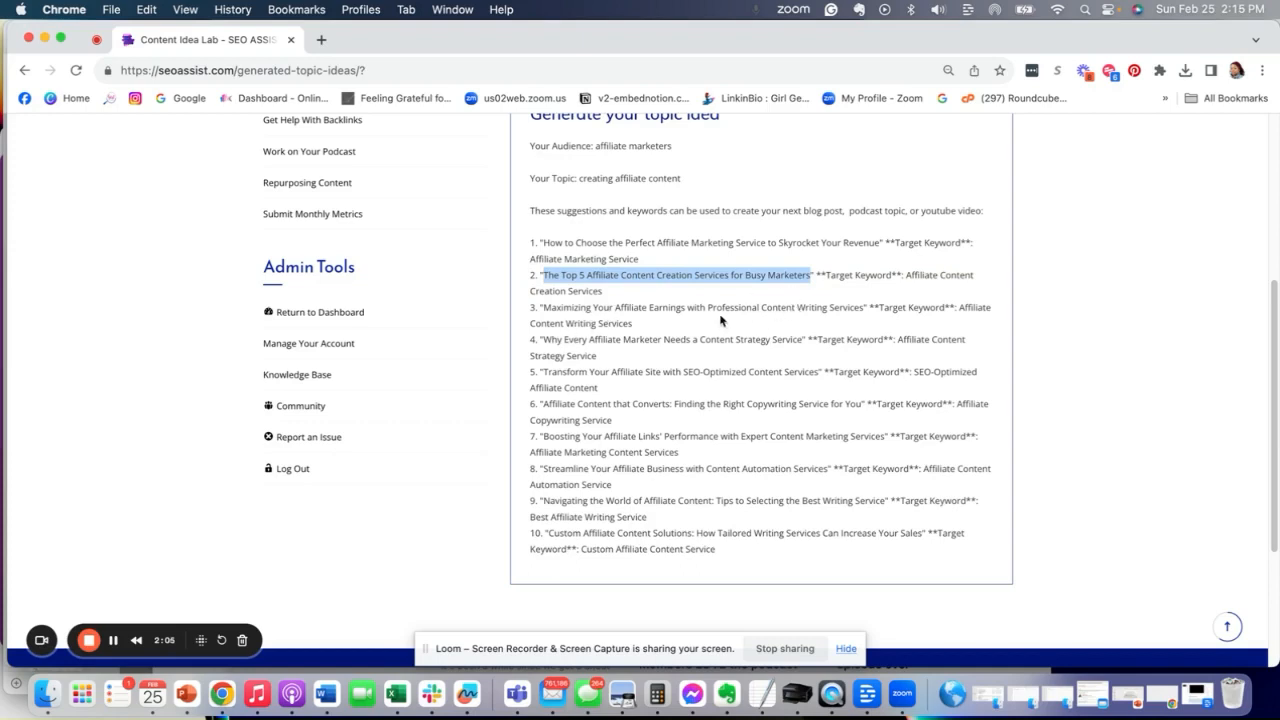
left_click_drag(863, 308, 542, 308)
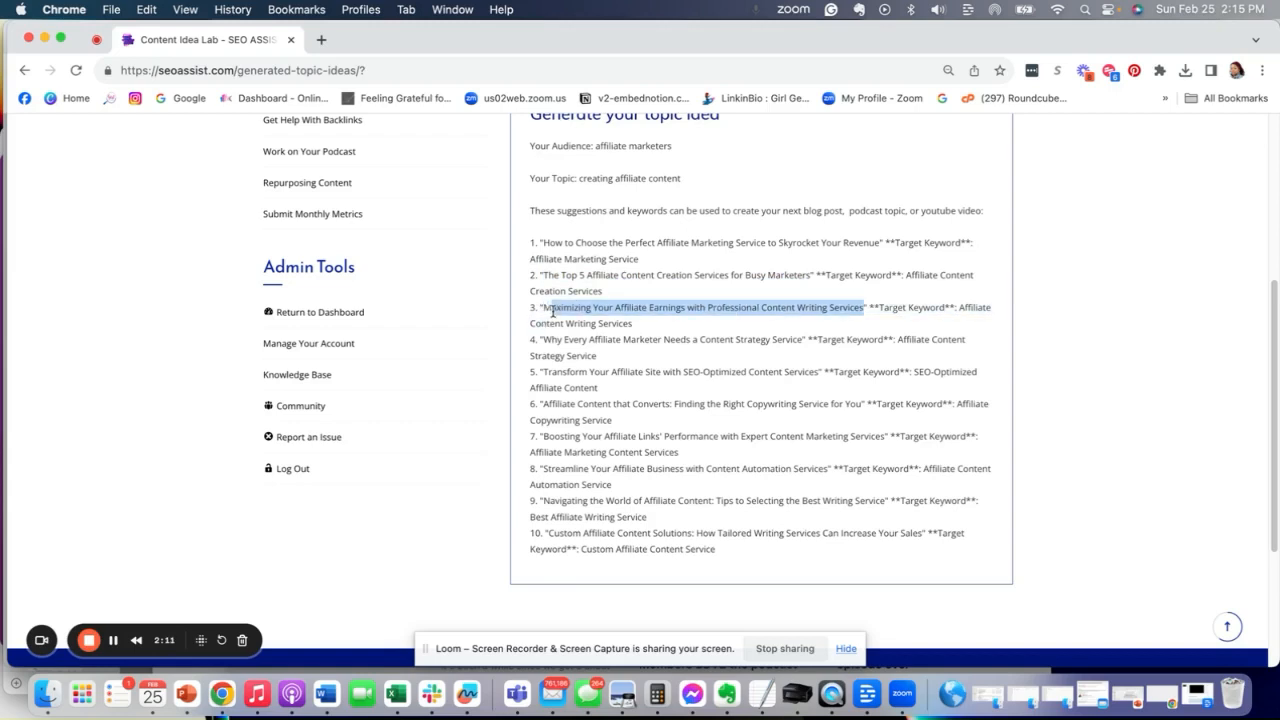
left_click_drag(552, 311, 545, 309)
right_click(546, 306)
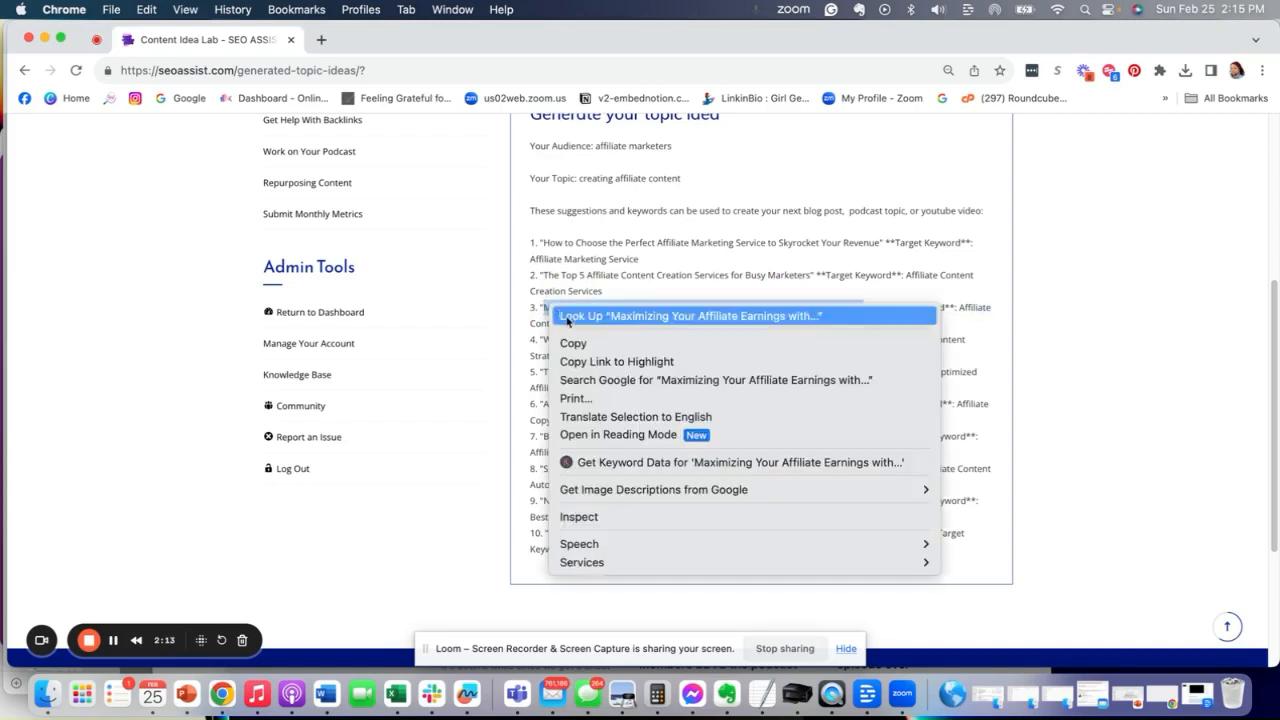
left_click(573, 345)
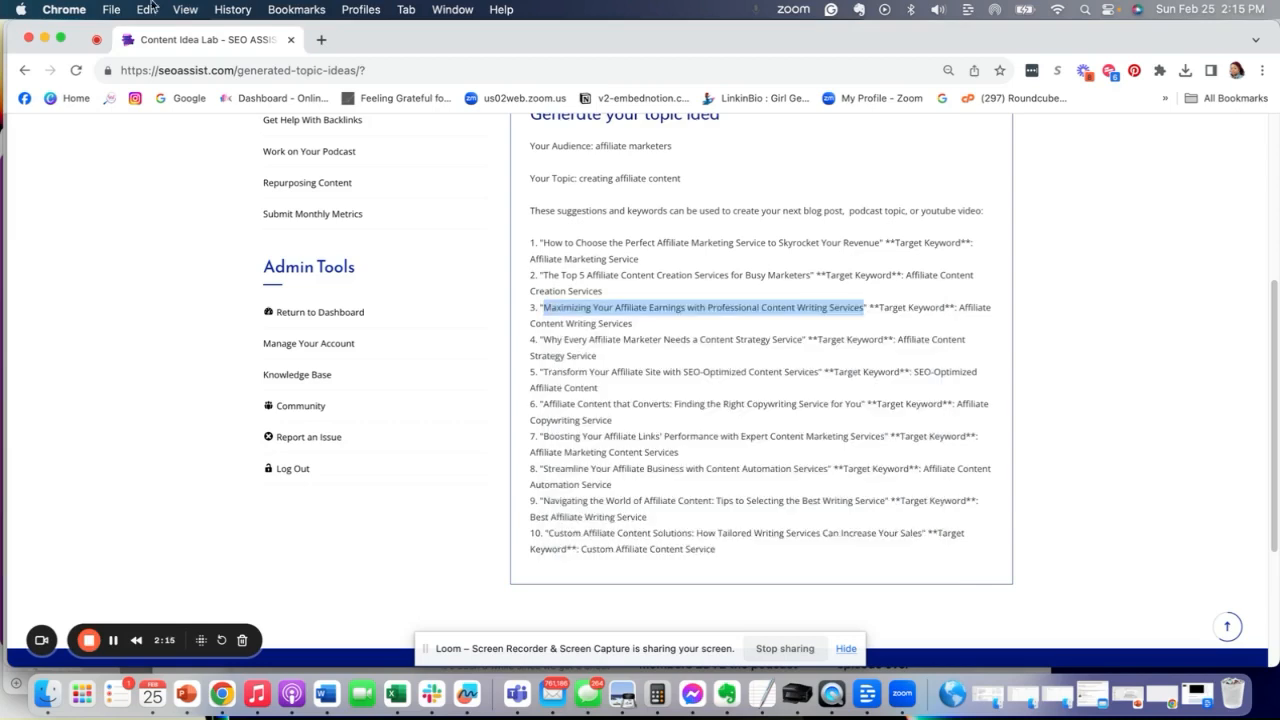
- Return to the Content Flow Library
right_click(25, 72)
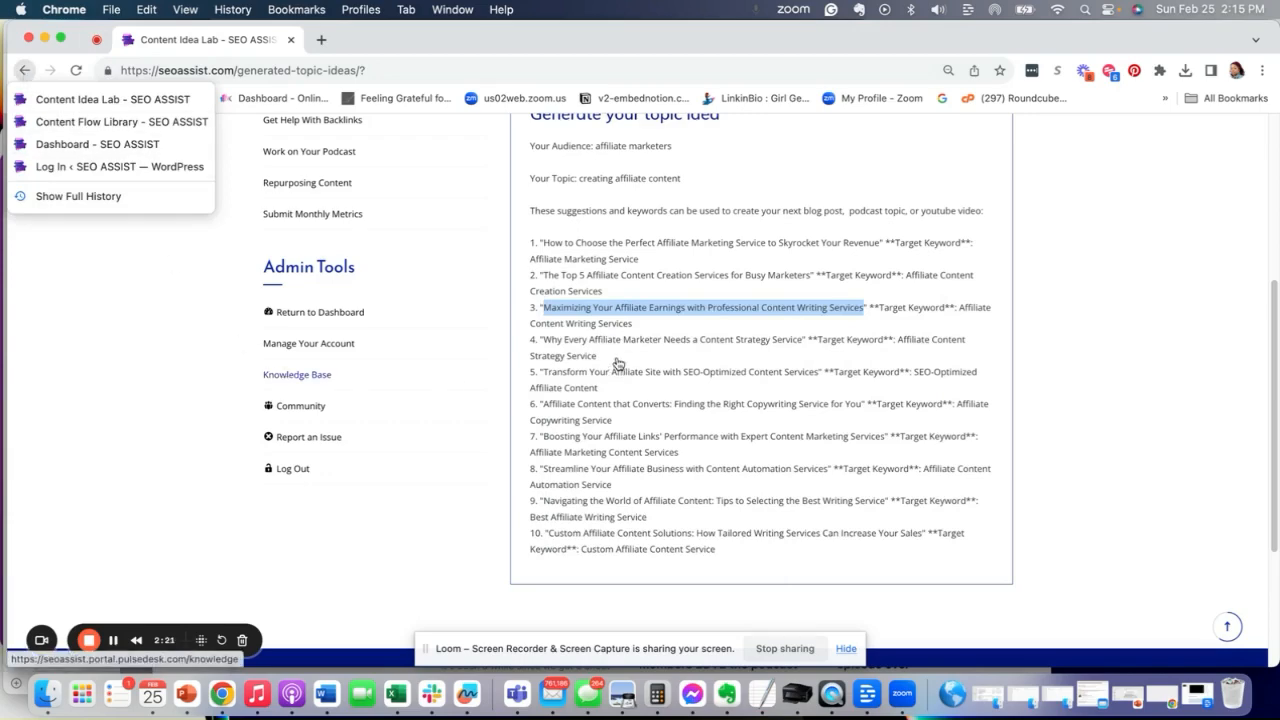
left_click(26, 334)
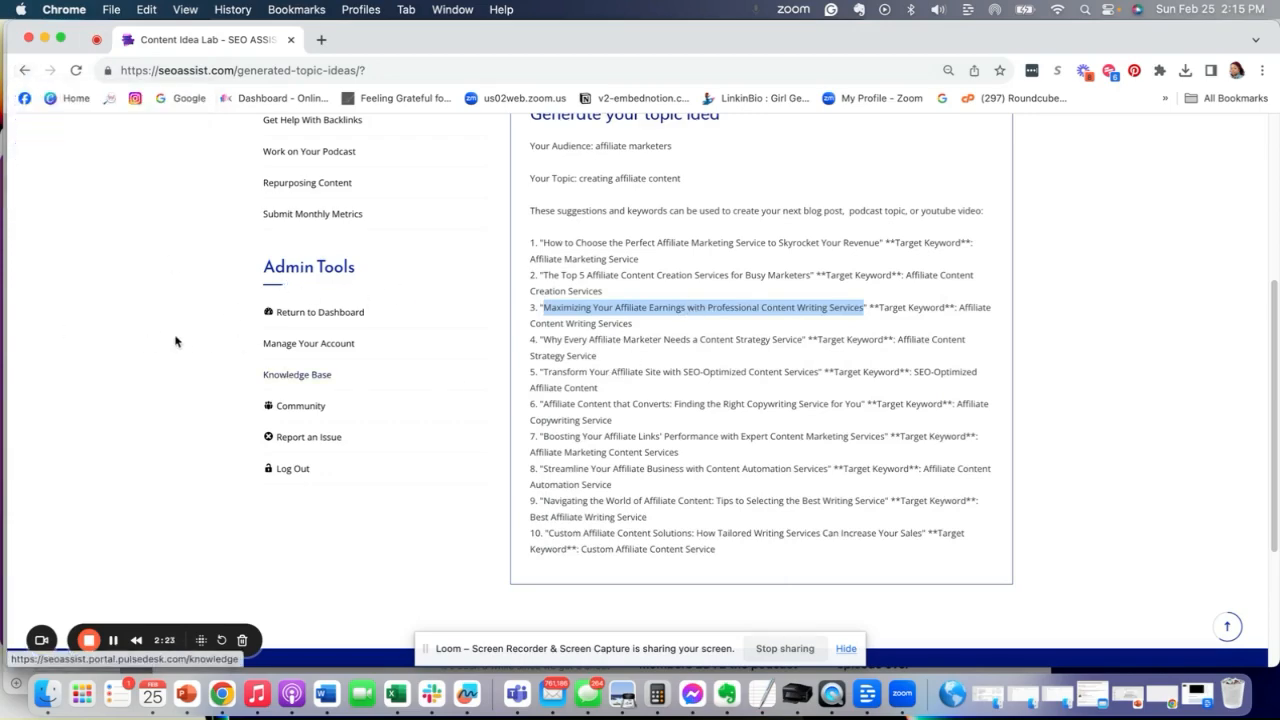
scroll(185, 346, "up", 5)
scroll(193, 352, "down", 2)
left_click(287, 327)
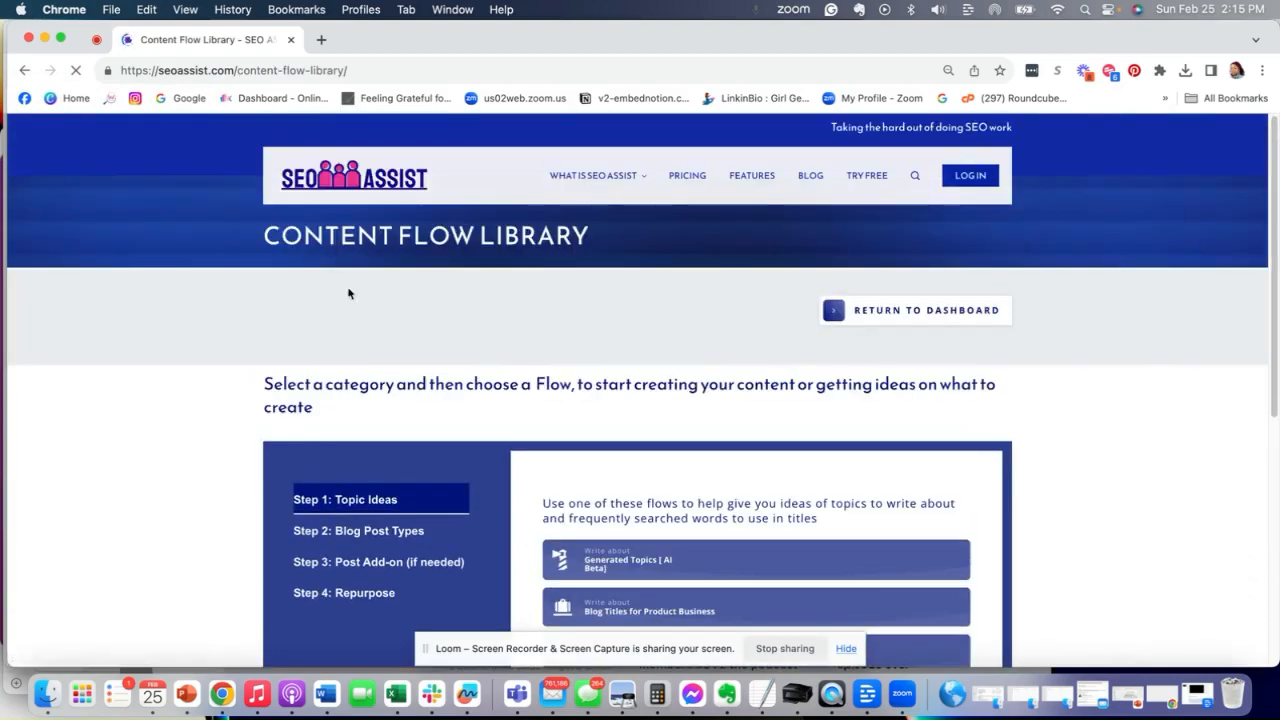
- Open the 5 Ways/List Blog Post flow under Blog Post Types
scroll(636, 383, "down", 2)
scroll(636, 383, "down", 3)
scroll(355, 363, "up", 3)
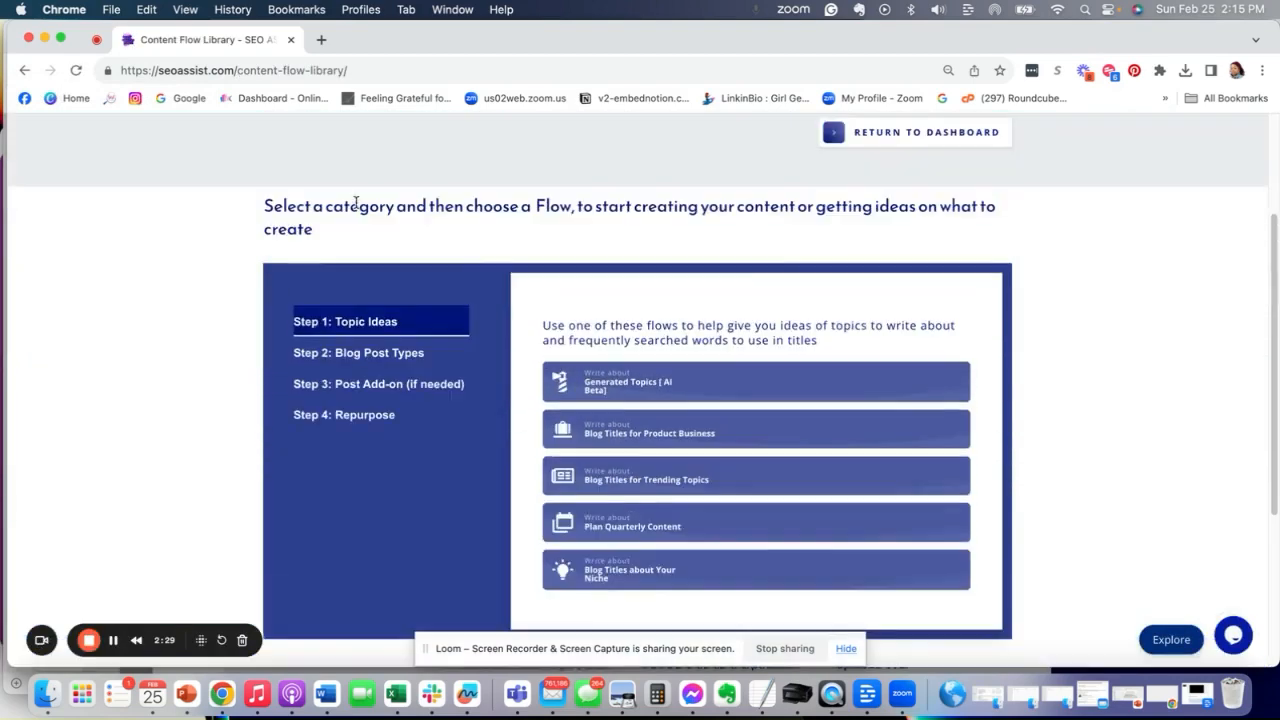
left_click(355, 362)
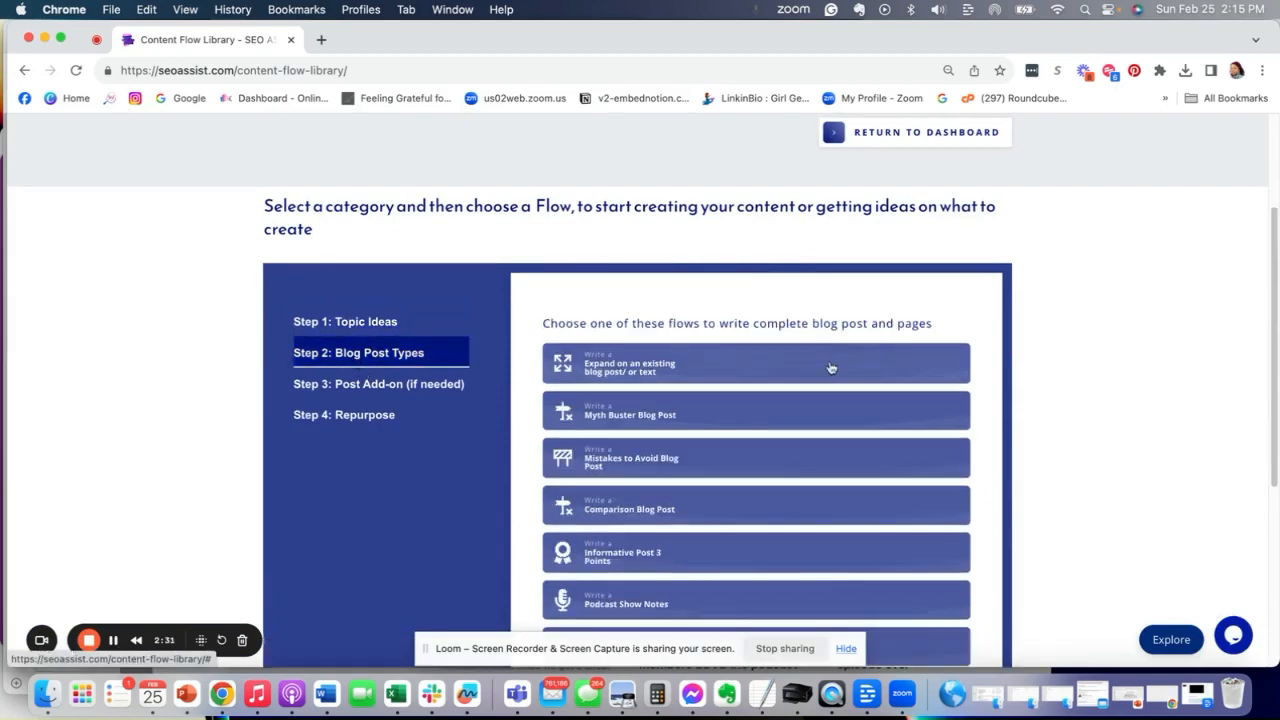
scroll(819, 372, "down", 2)
scroll(806, 371, "down", 1)
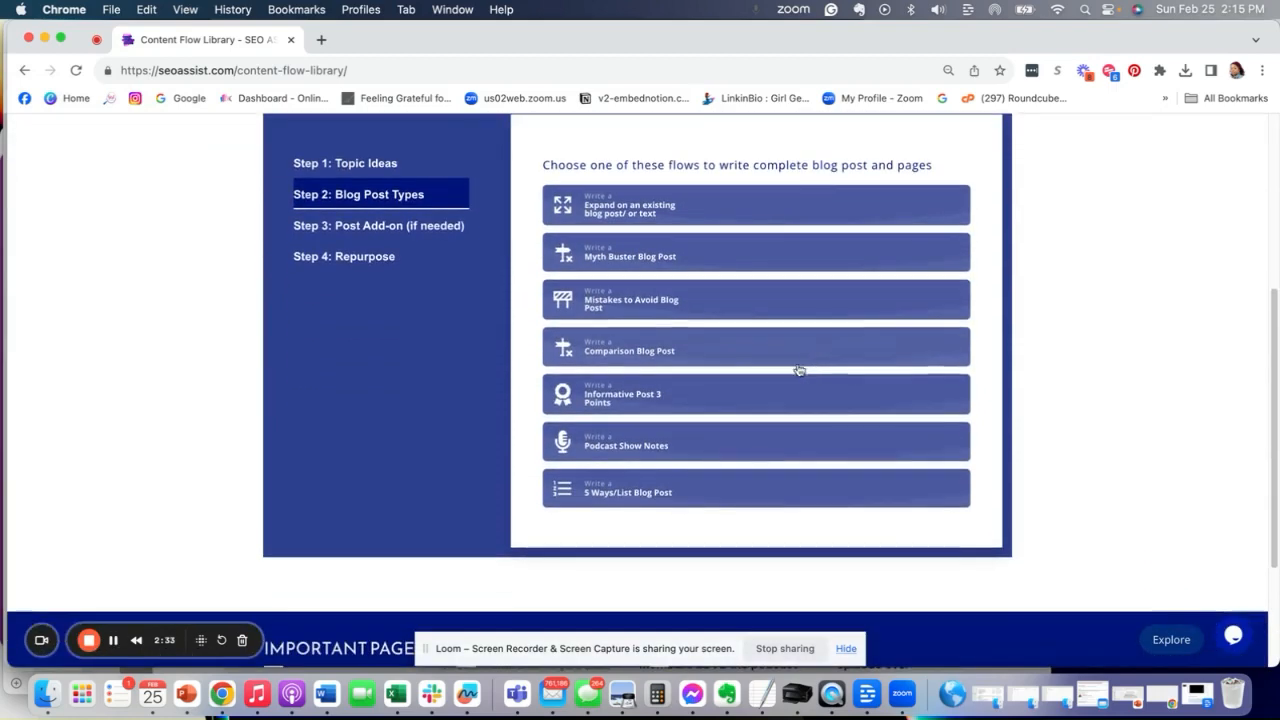
left_click(630, 503)
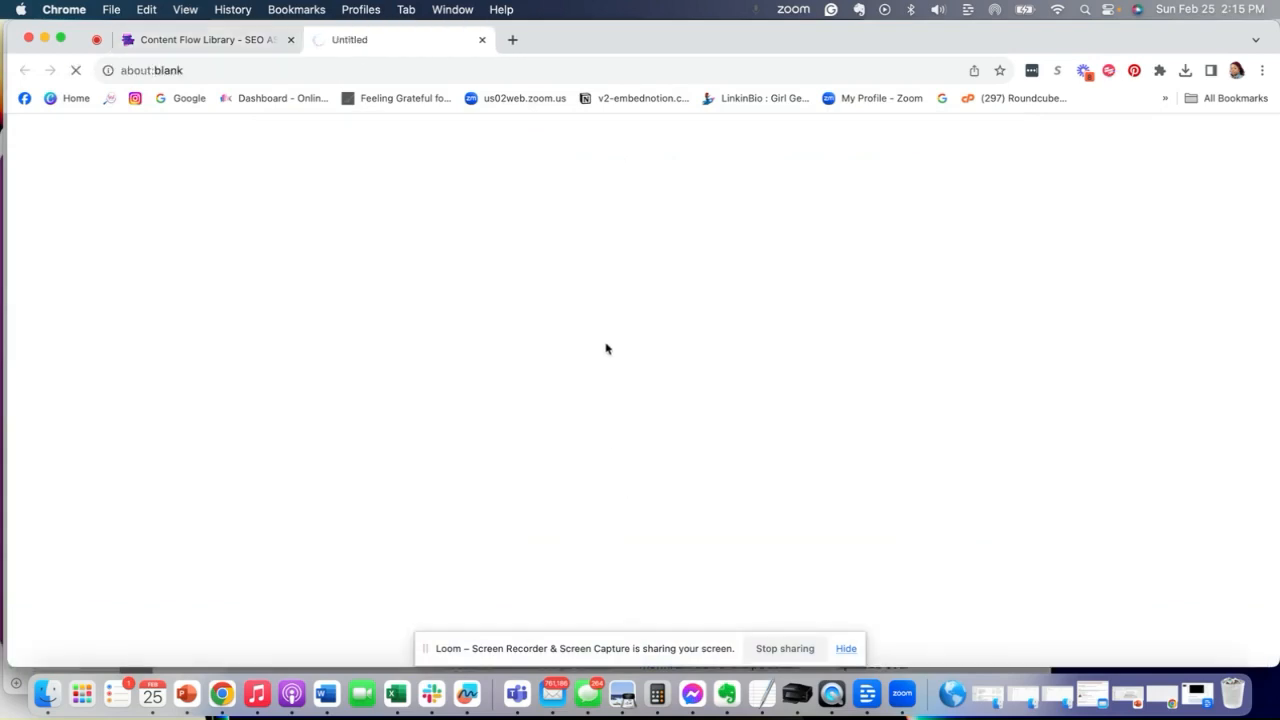
- Fill the 5 Ways form with the affiliate earnings topic, Content writer role, affiliate marketers audience, Software Tool, free-trial call to action, and submit
scroll(620, 389, "down", 5)
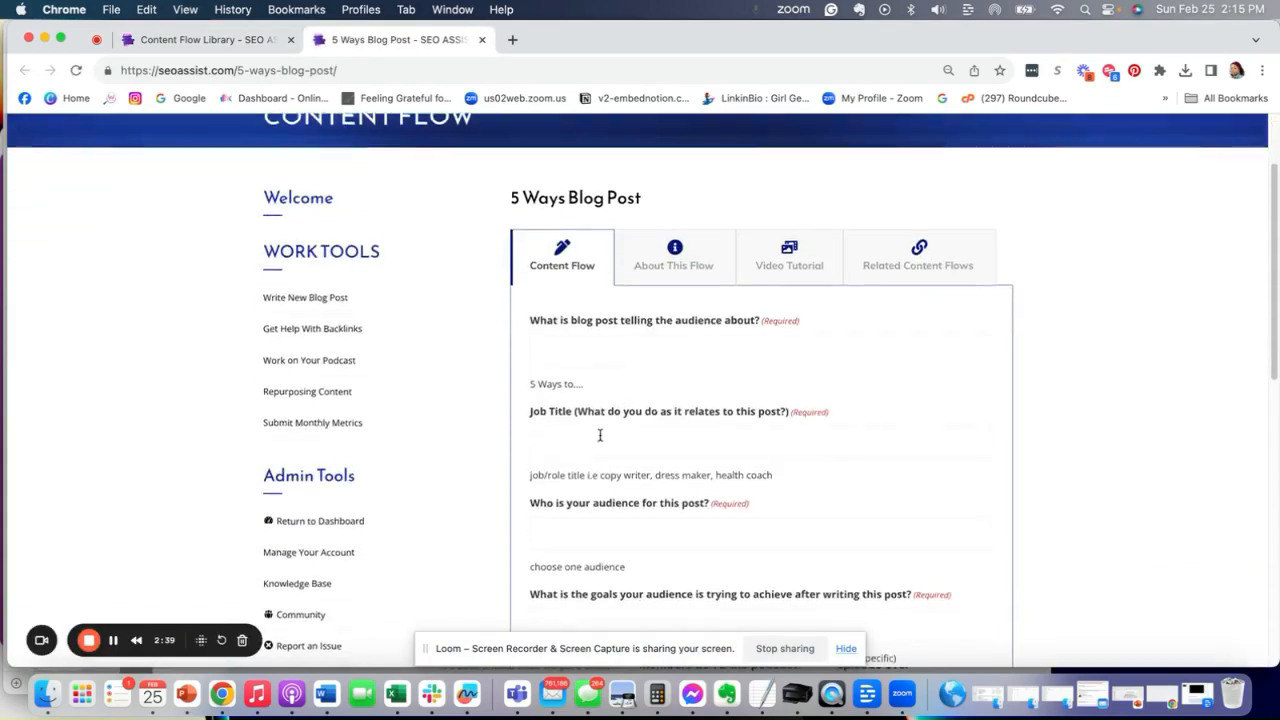
scroll(597, 420, "up", 2)
scroll(594, 403, "up", 2)
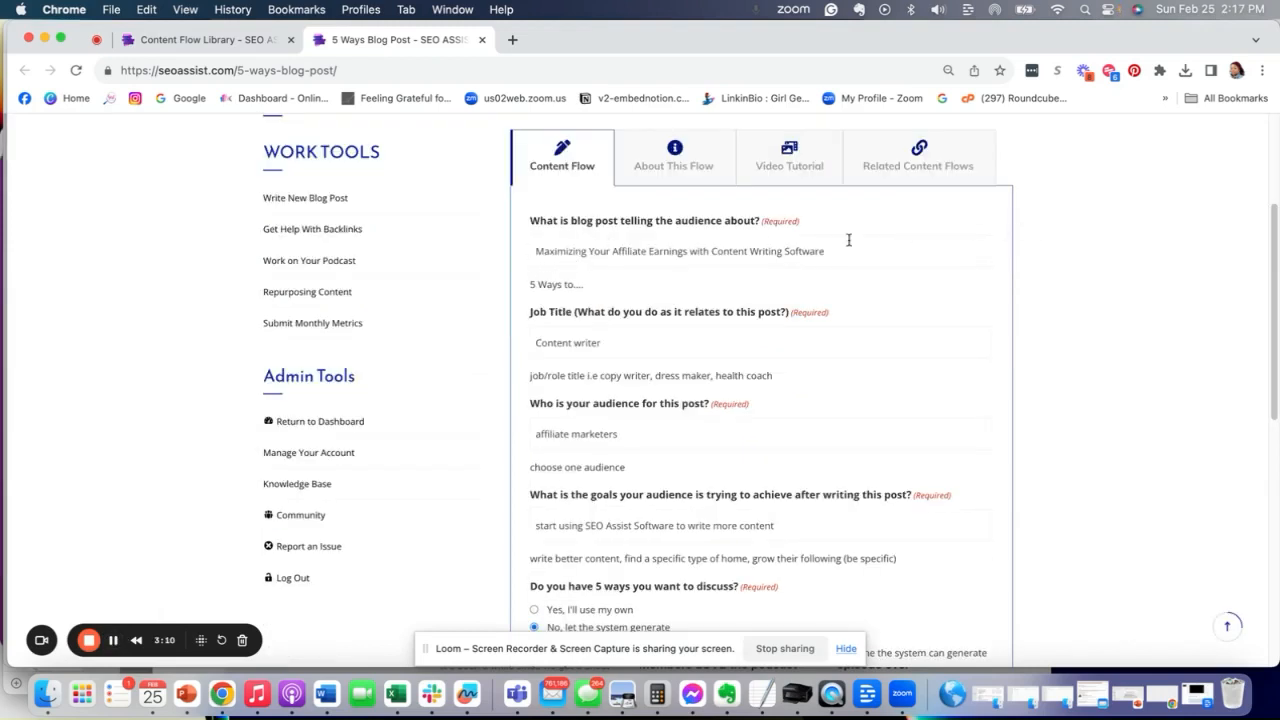
scroll(648, 336, "down", 2)
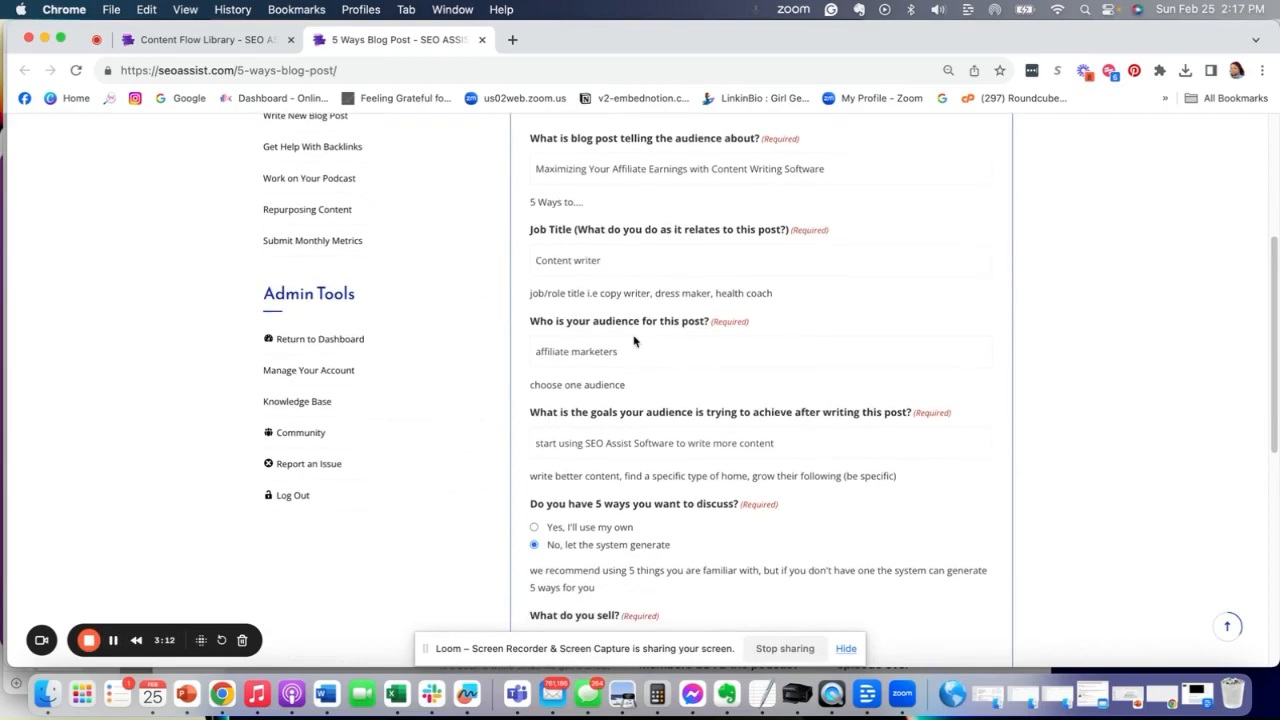
scroll(574, 295, "down", 1)
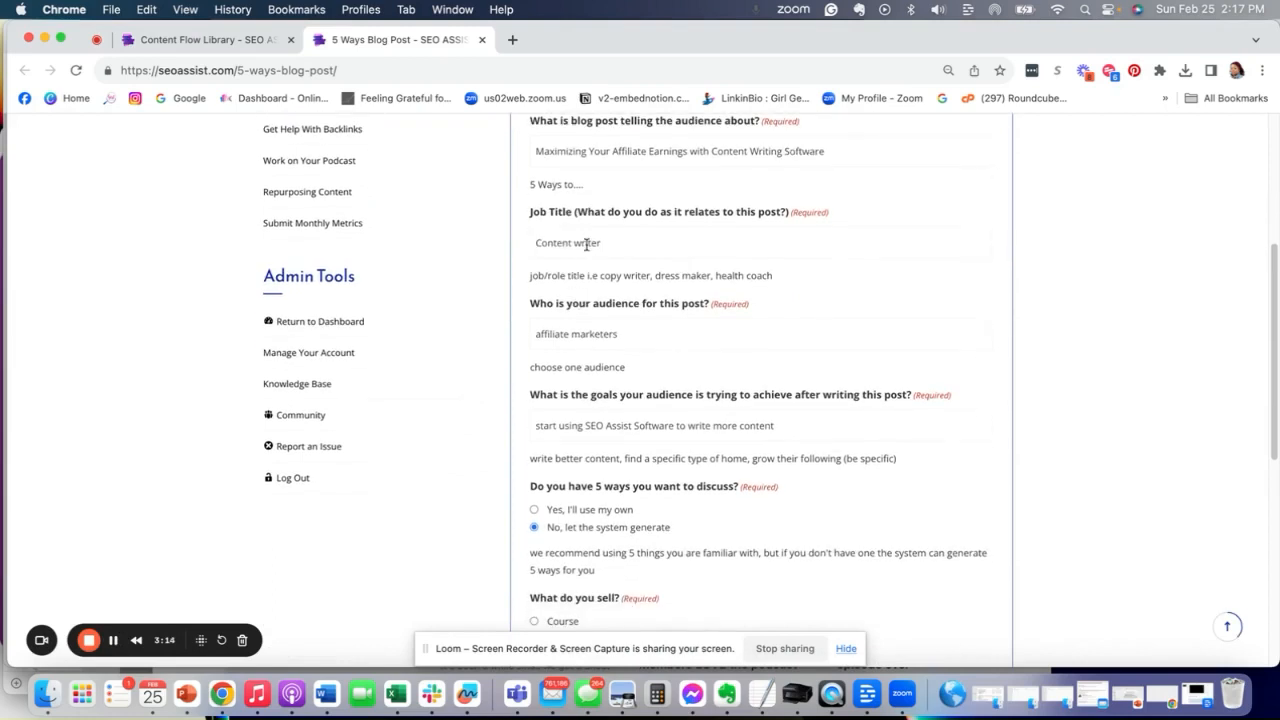
scroll(586, 244, "down", 3)
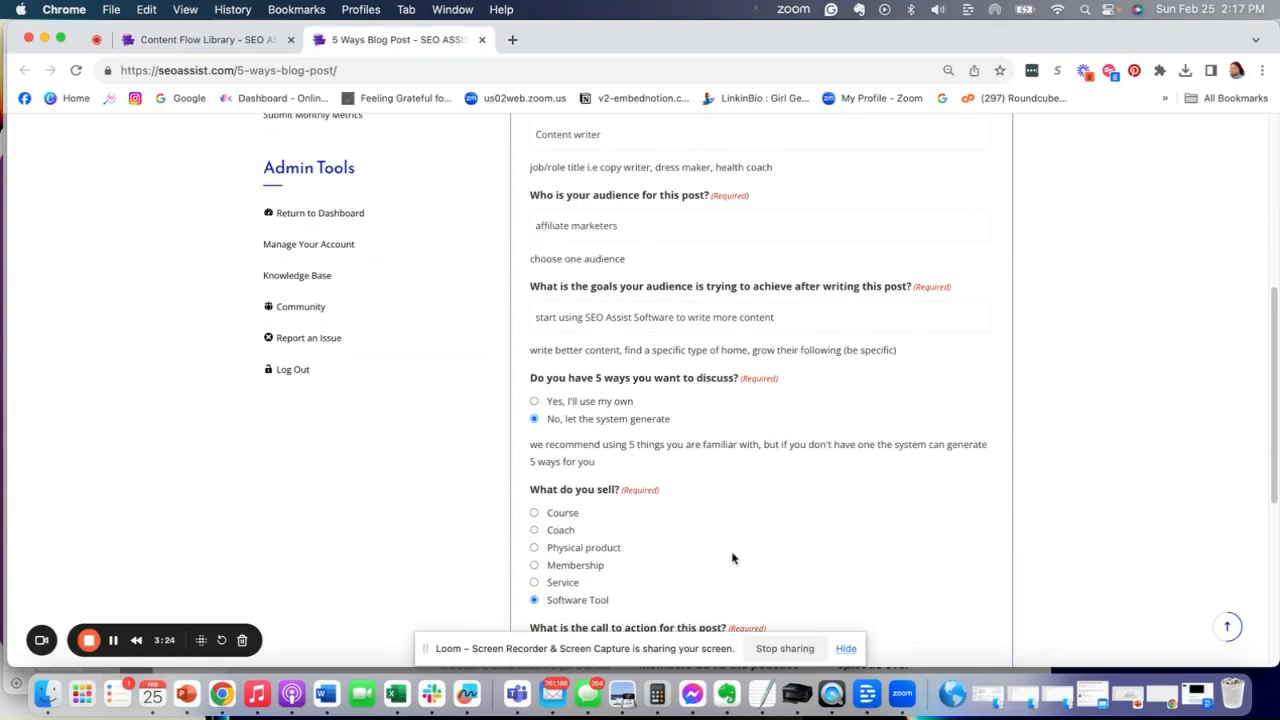
scroll(617, 480, "down", 2)
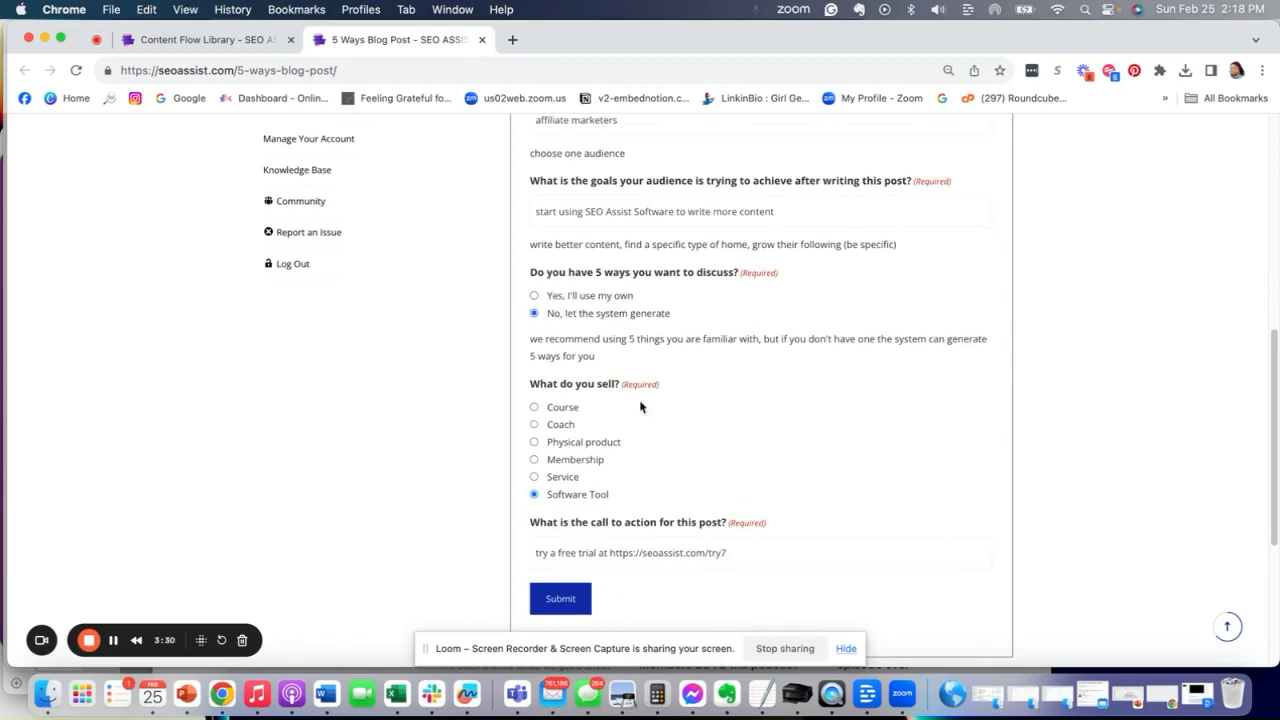
scroll(640, 405, "down", 1)
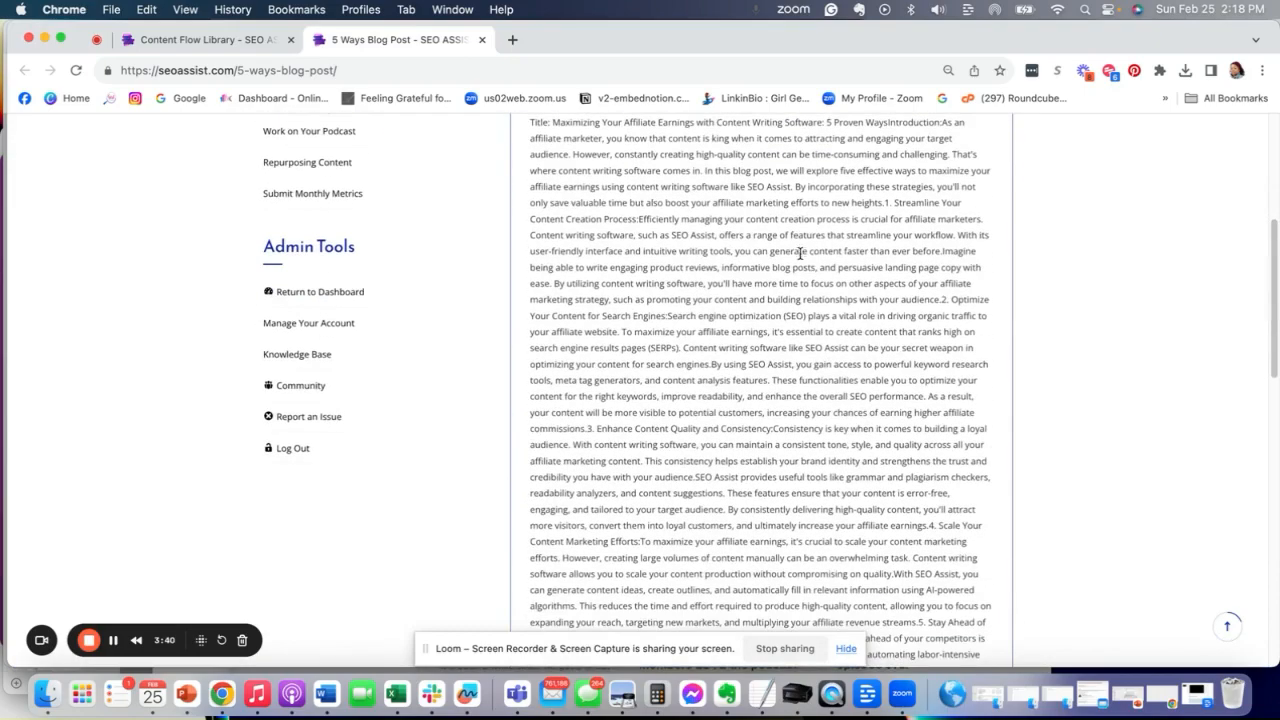
- Read through the generated blog post and the personalization suggestions below it
scroll(792, 254, "up", 1)
scroll(680, 290, "down", 3)
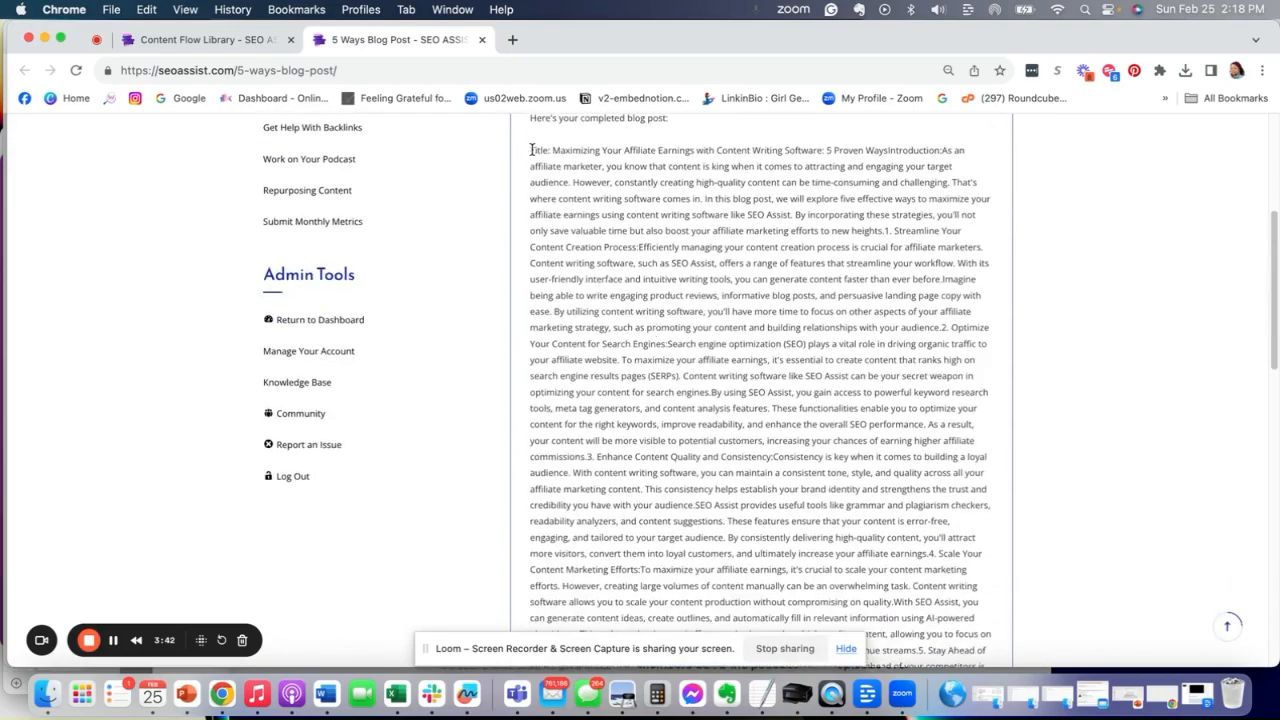
scroll(600, 300, "down", 7)
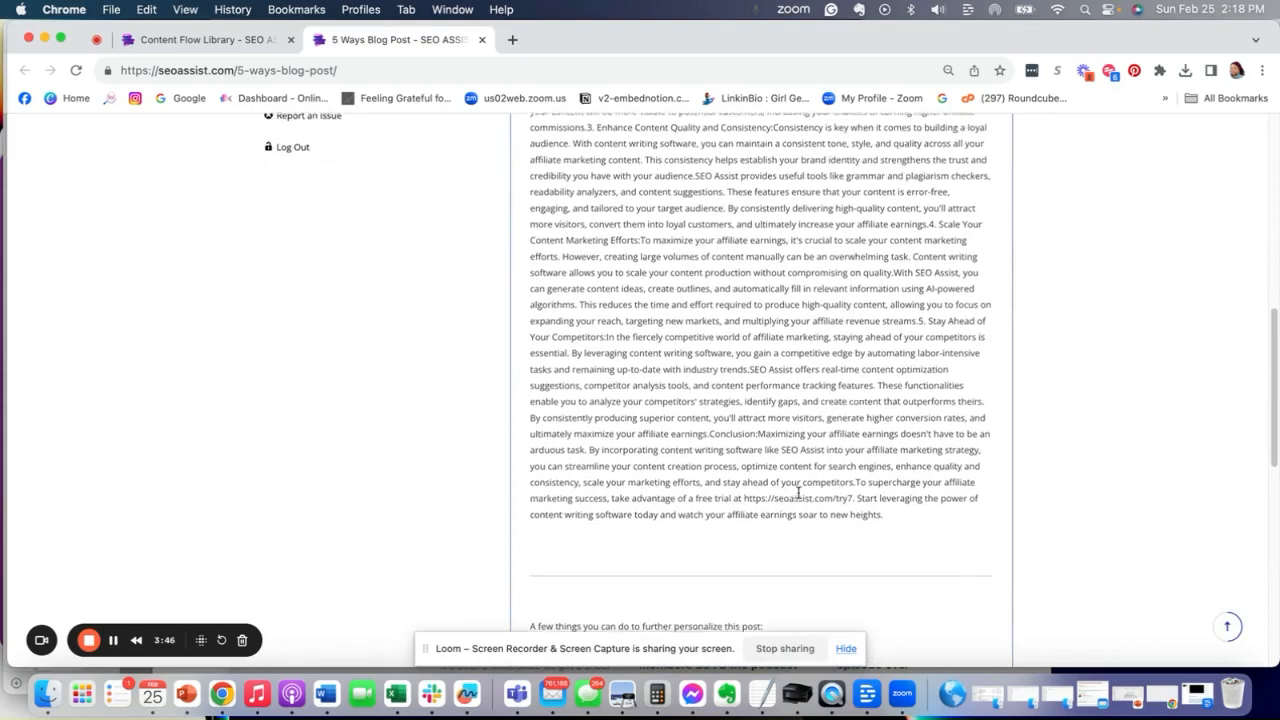
scroll(750, 470, "down", 5)
scroll(633, 480, "down", 3)
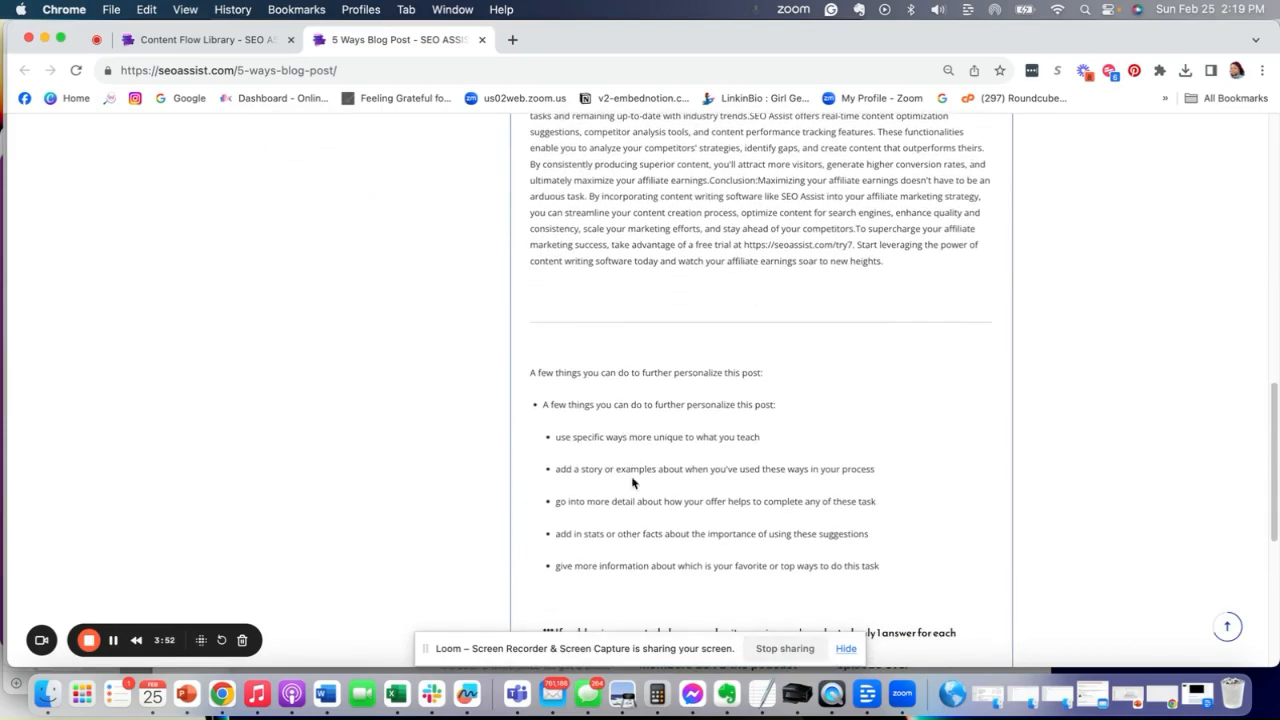
scroll(632, 485, "up", 10)
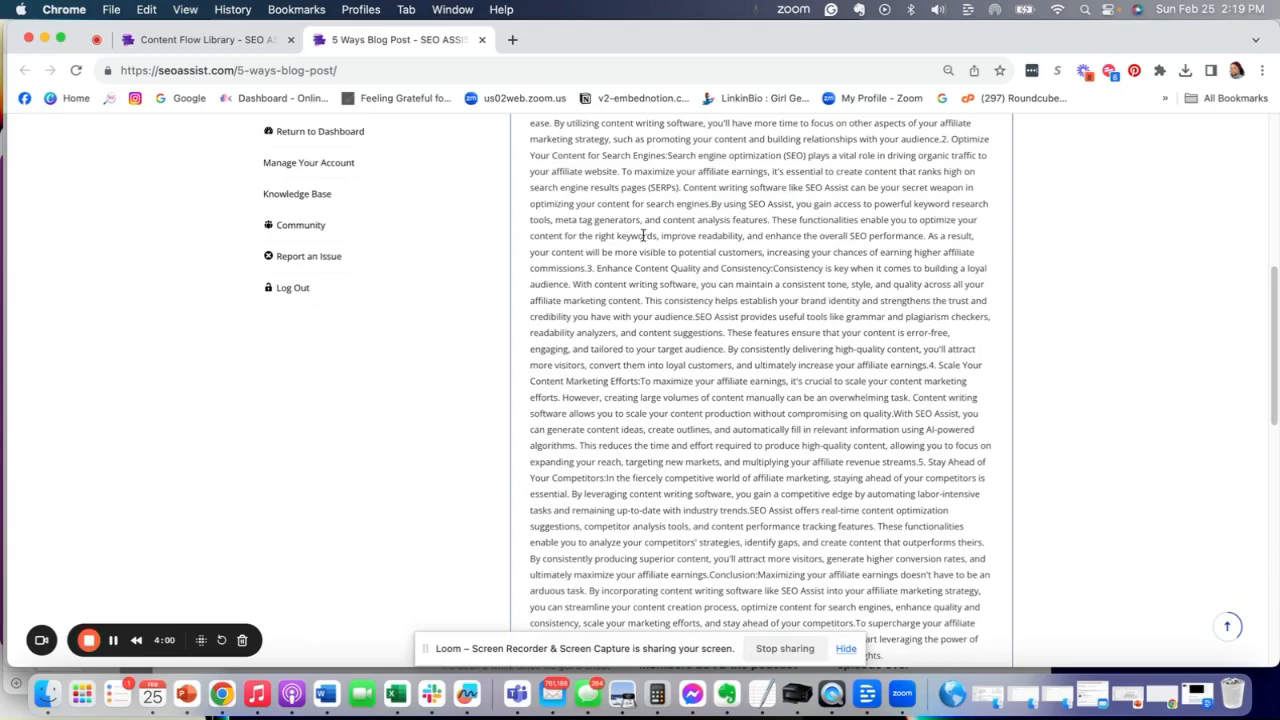
scroll(299, 232, "up", 2)
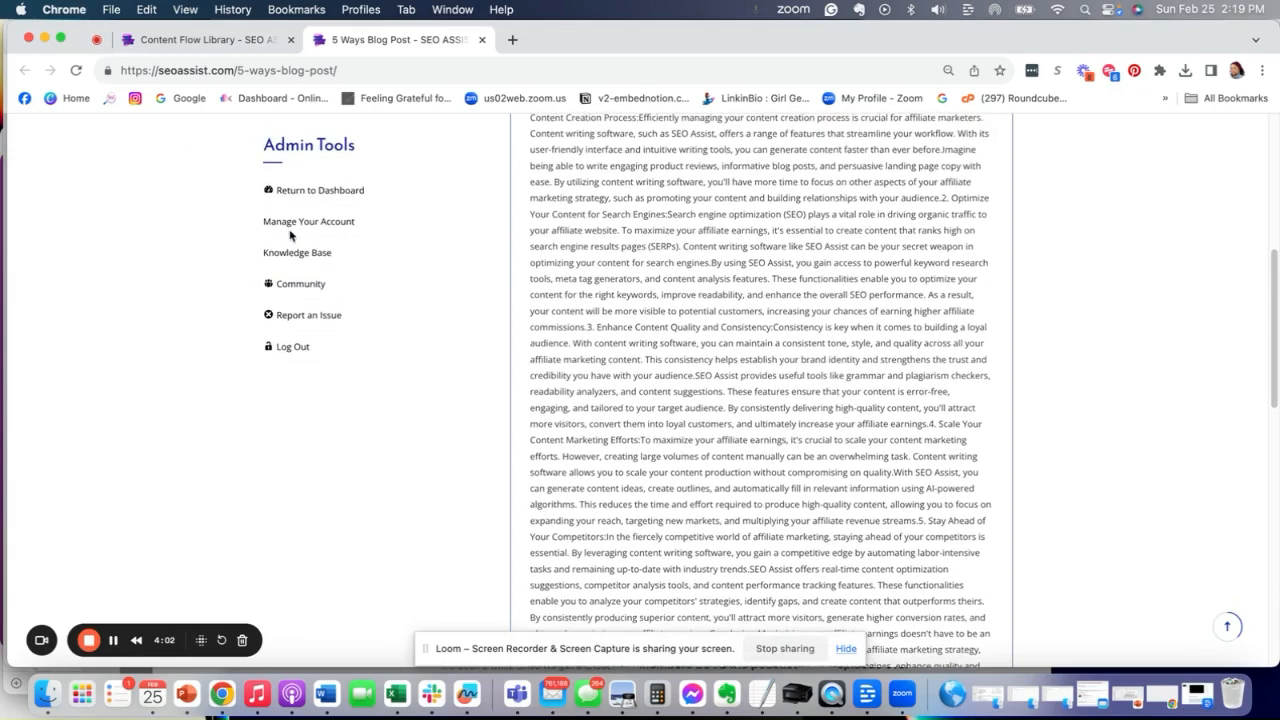
scroll(299, 232, "up", 7)
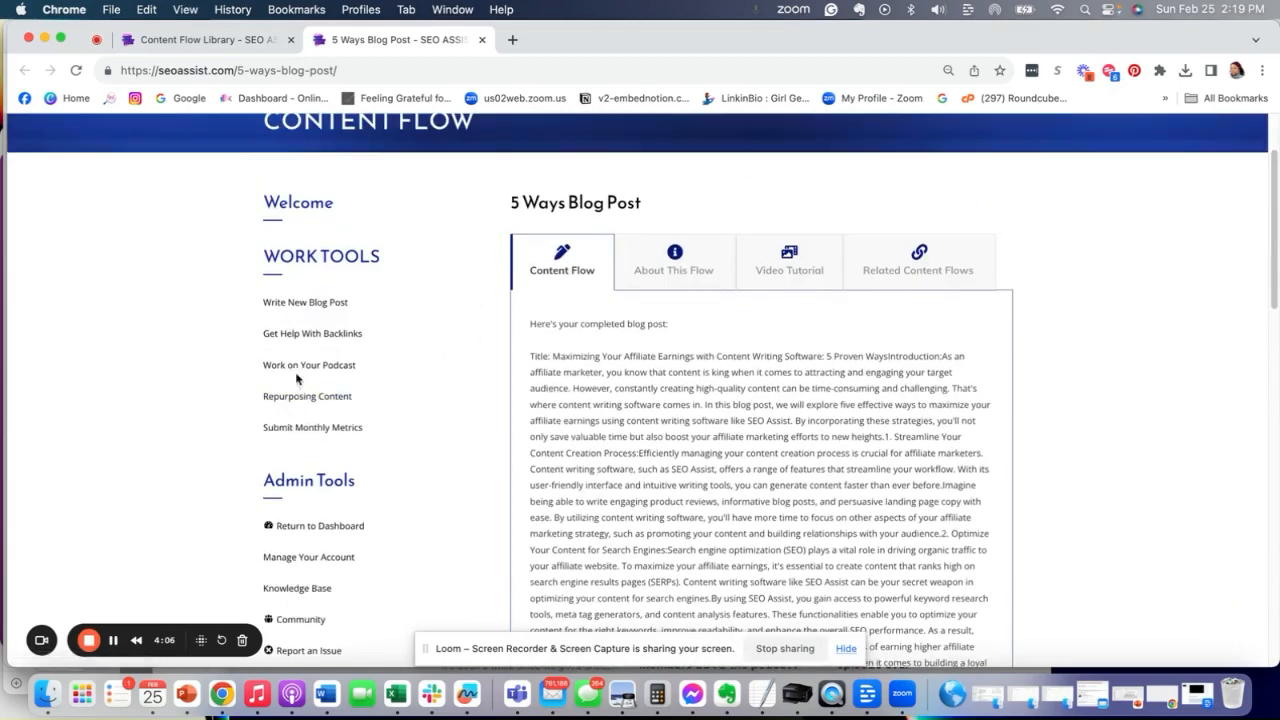
- Go back to the content flow library through Write New Blog Post
left_click(312, 304)
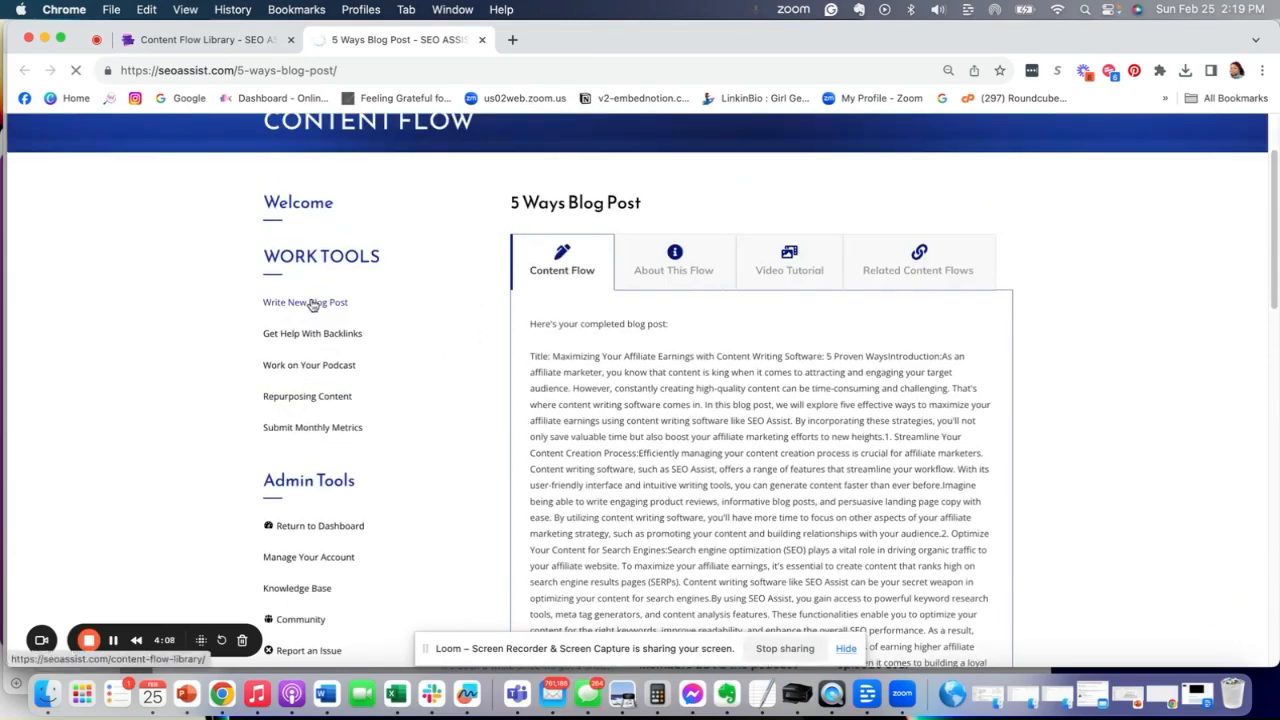
scroll(394, 337, "down", 4)
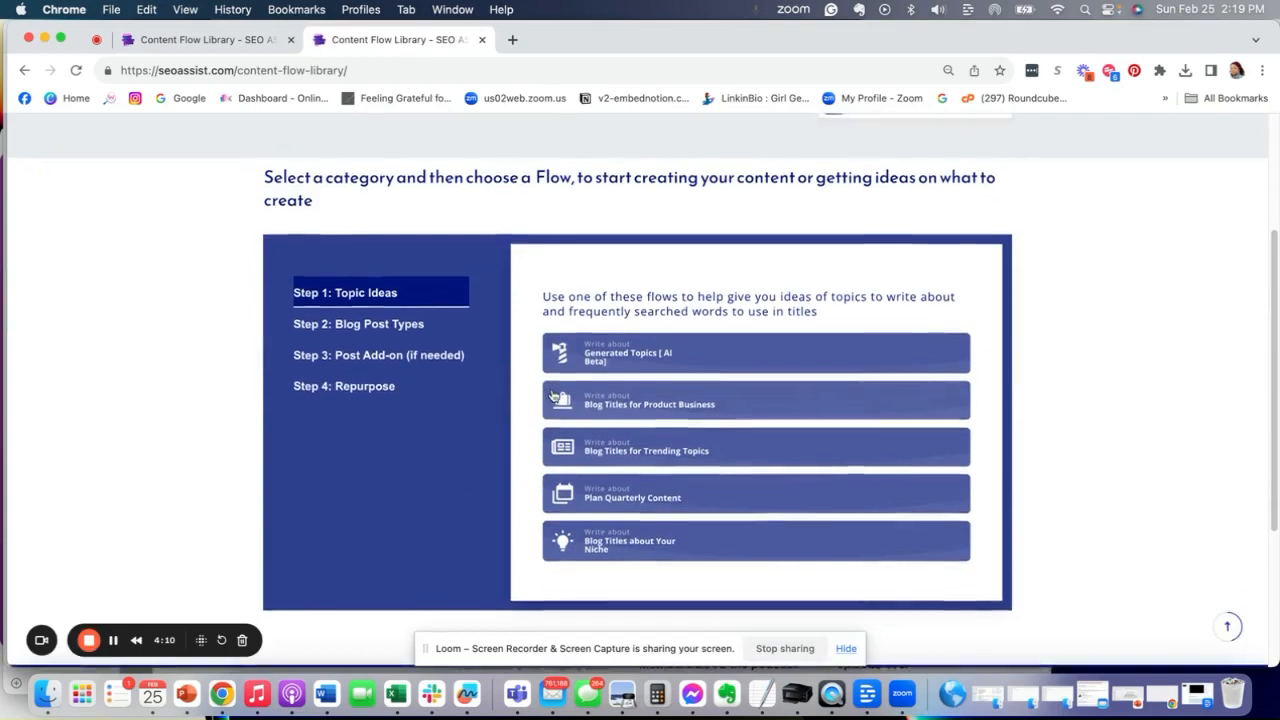
- Open the SEO Meta Data flow from the Post Add-on step of the content flow library
scroll(553, 396, "down", 1)
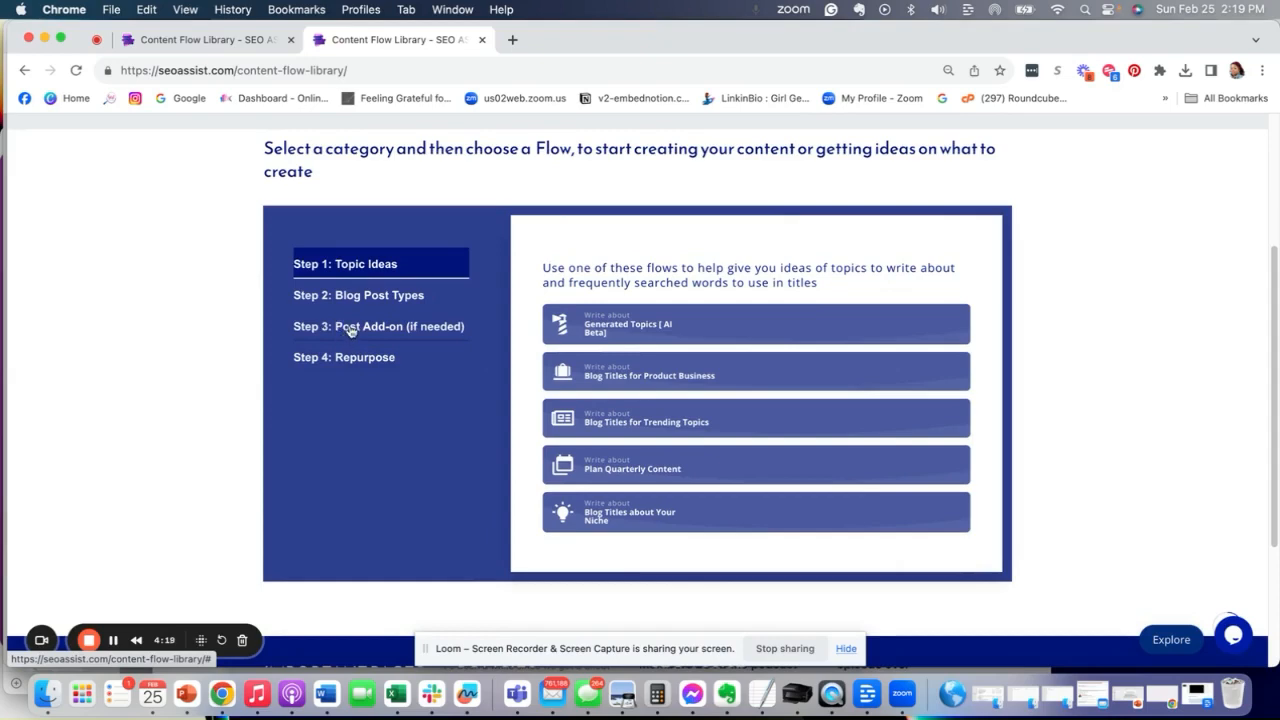
left_click(348, 332)
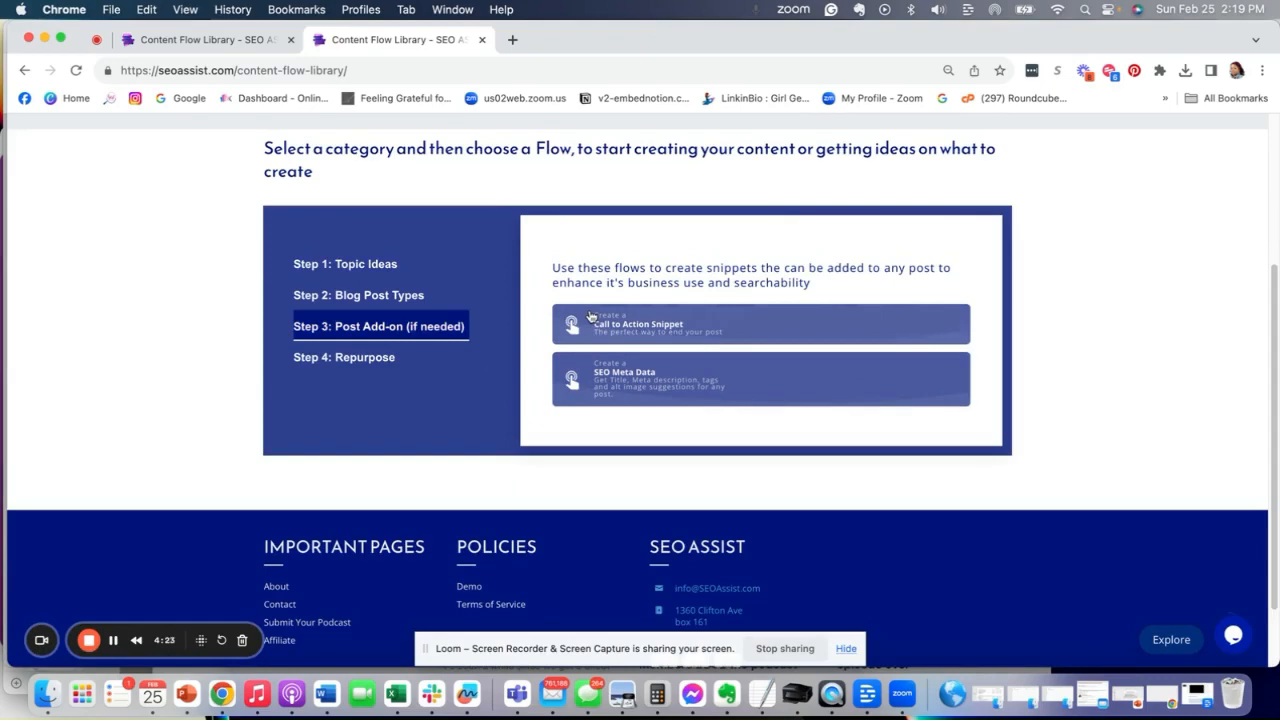
left_click(629, 388)
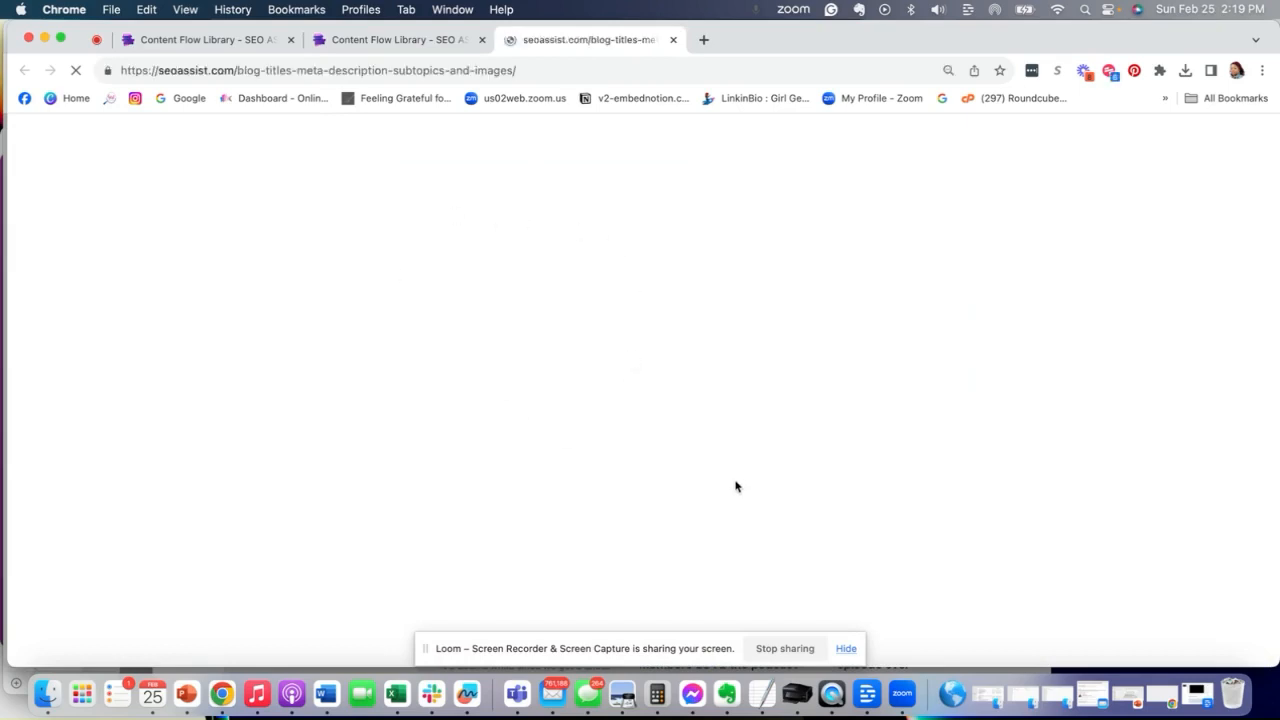
- Paste the generated blog post into the Copy and Paste Blog Post field
scroll(640, 400, "down", 3)
left_click(634, 373)
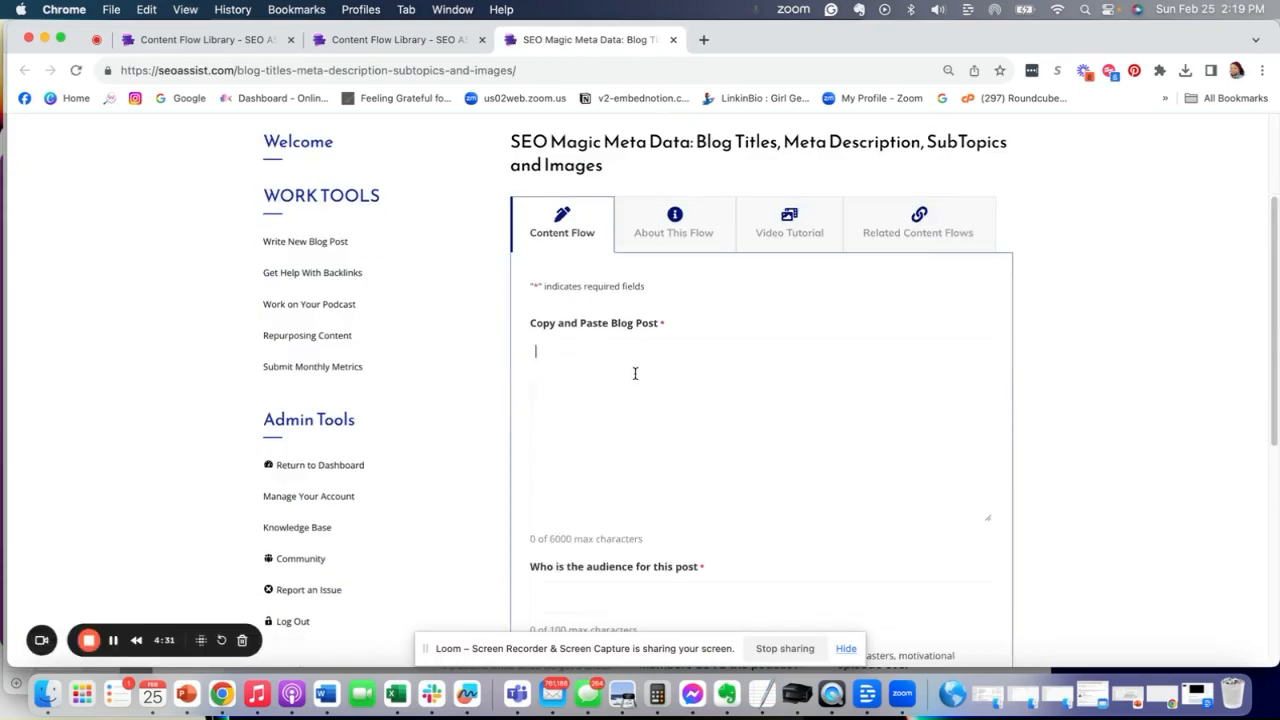
right_click(636, 370)
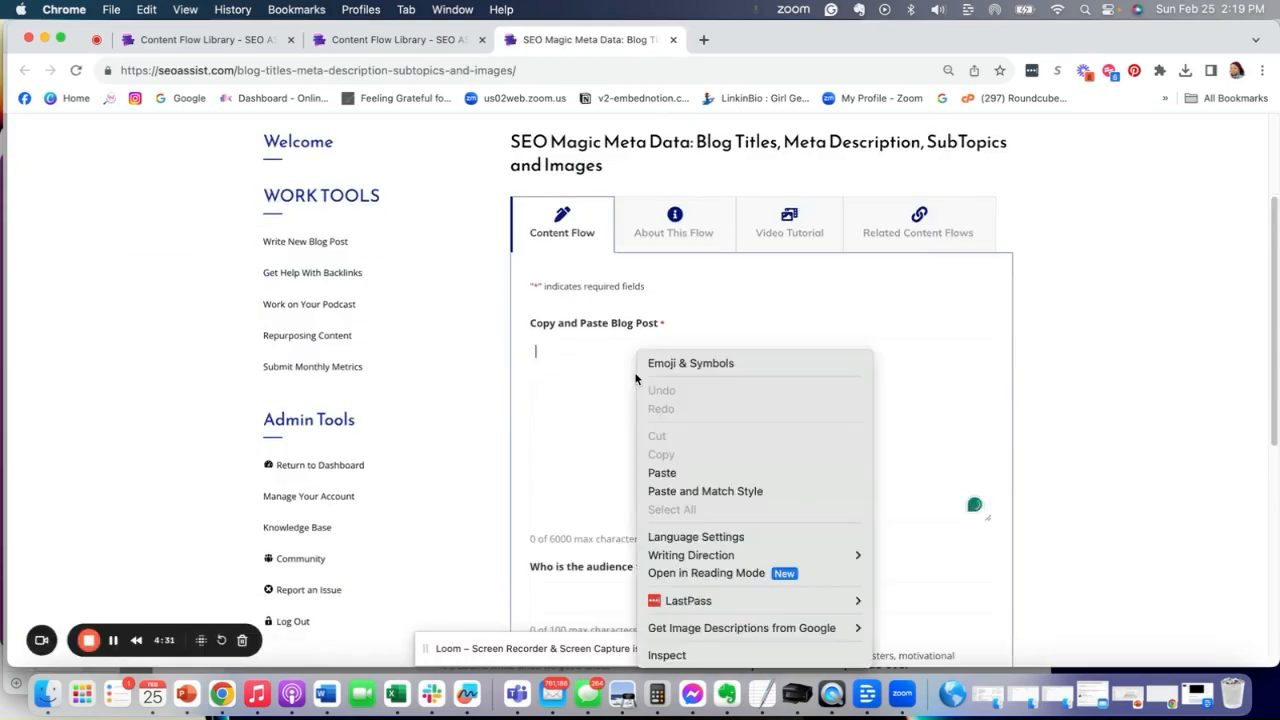
left_click(677, 474)
- Scroll through the pasted blog post text to check its content
scroll(670, 456, "down", 1)
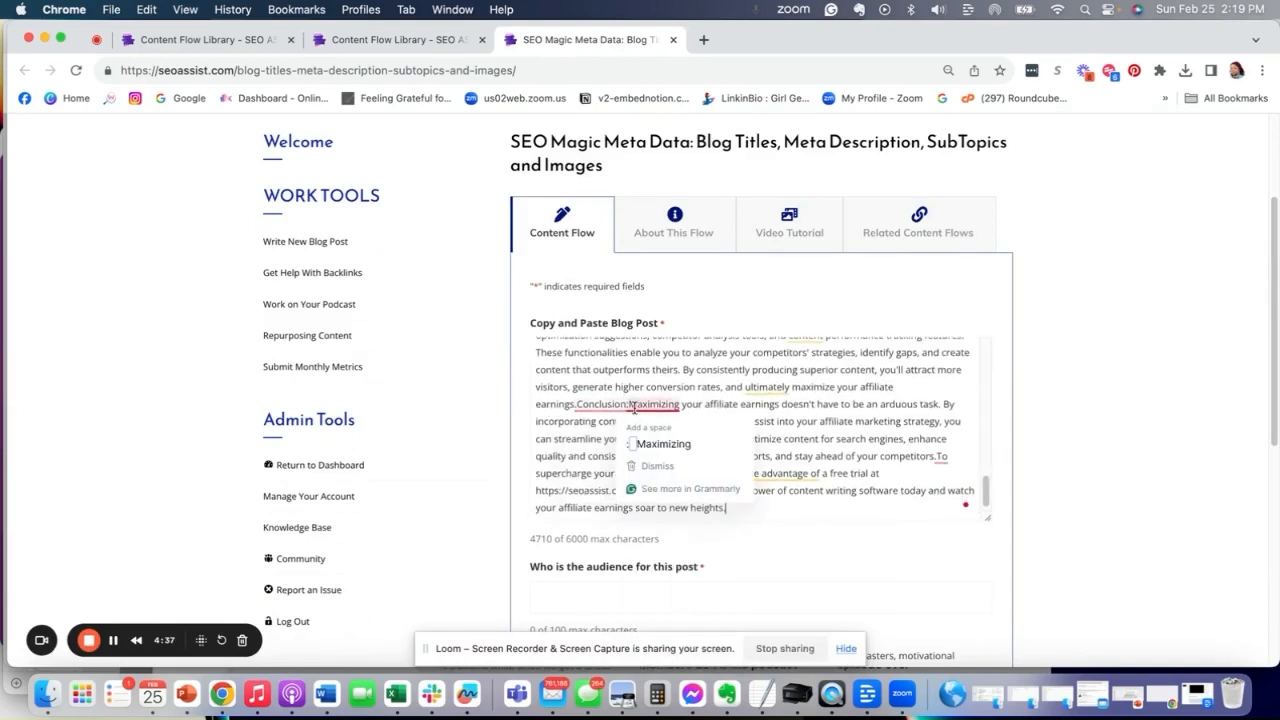
scroll(718, 399, "up", 3)
scroll(718, 399, "up", 5)
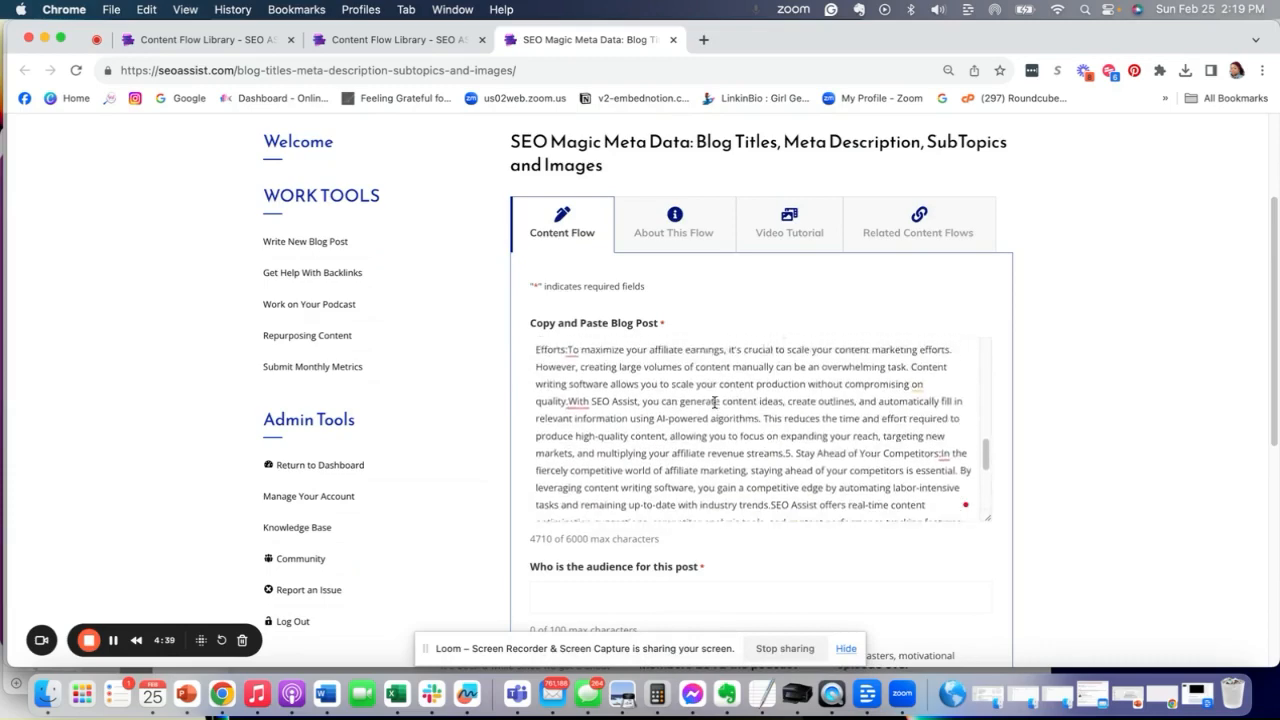
scroll(710, 402, "down", 8)
scroll(707, 404, "up", 6)
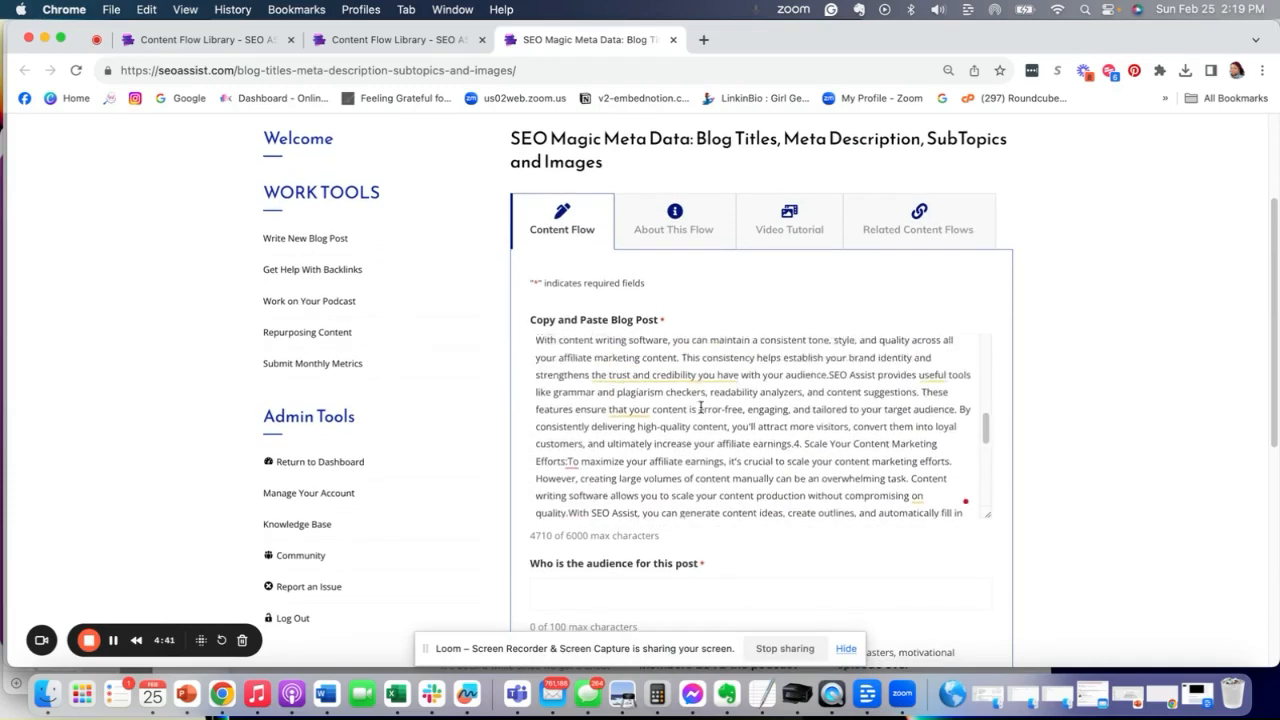
scroll(680, 415, "down", 3)
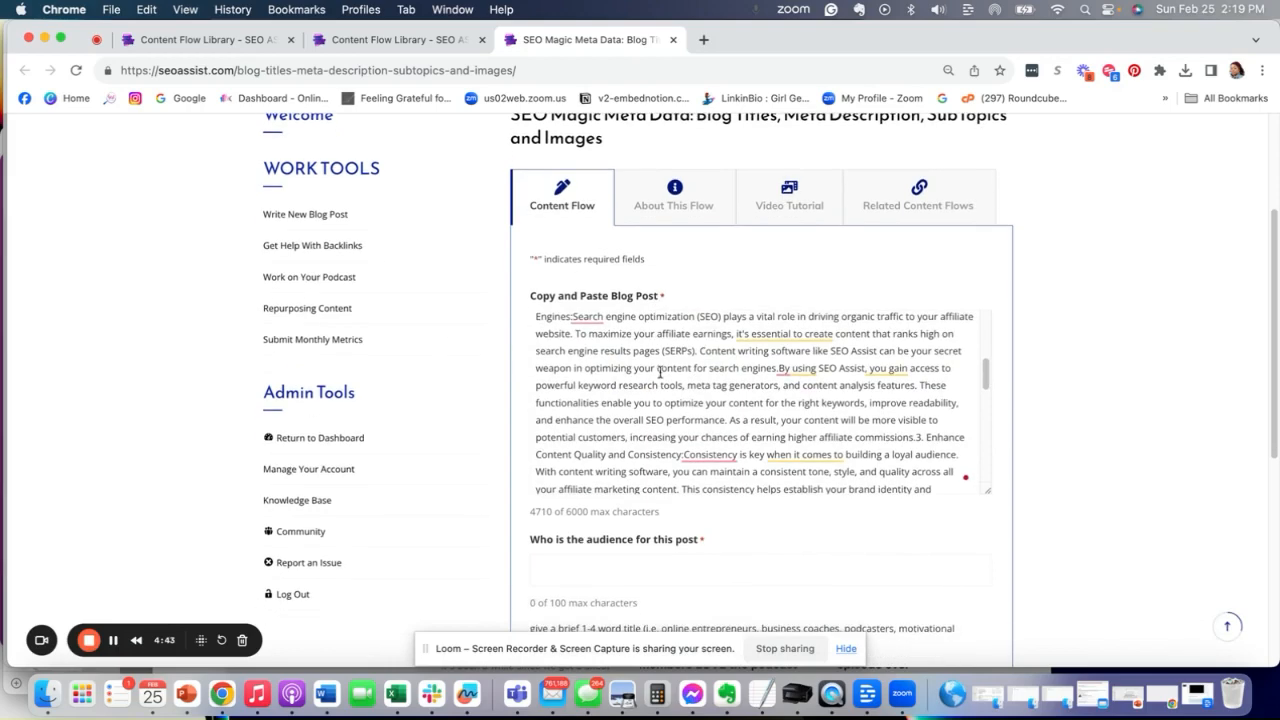
scroll(688, 418, "down", 2)
mouse_move(688, 390)
left_click(720, 430)
- Enter affiliate marketers as the audience for this post
scroll(684, 402, "down", 5)
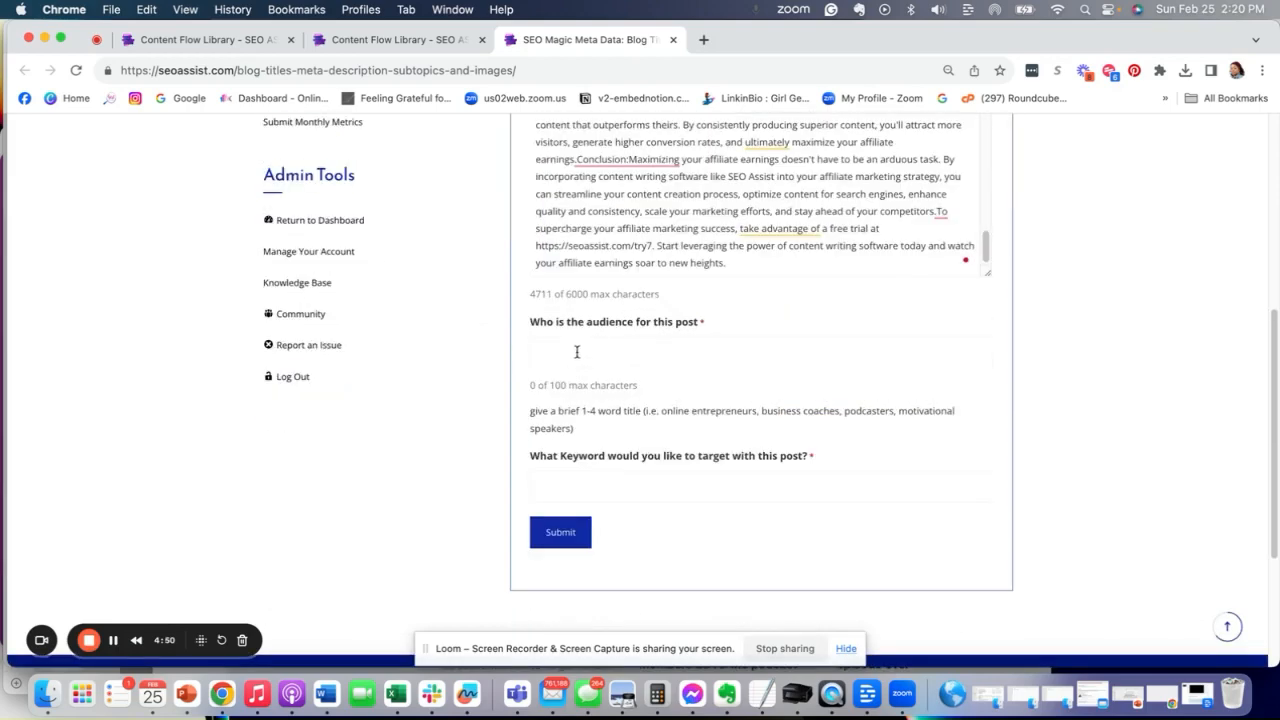
type("affilate mar")
type("keters")
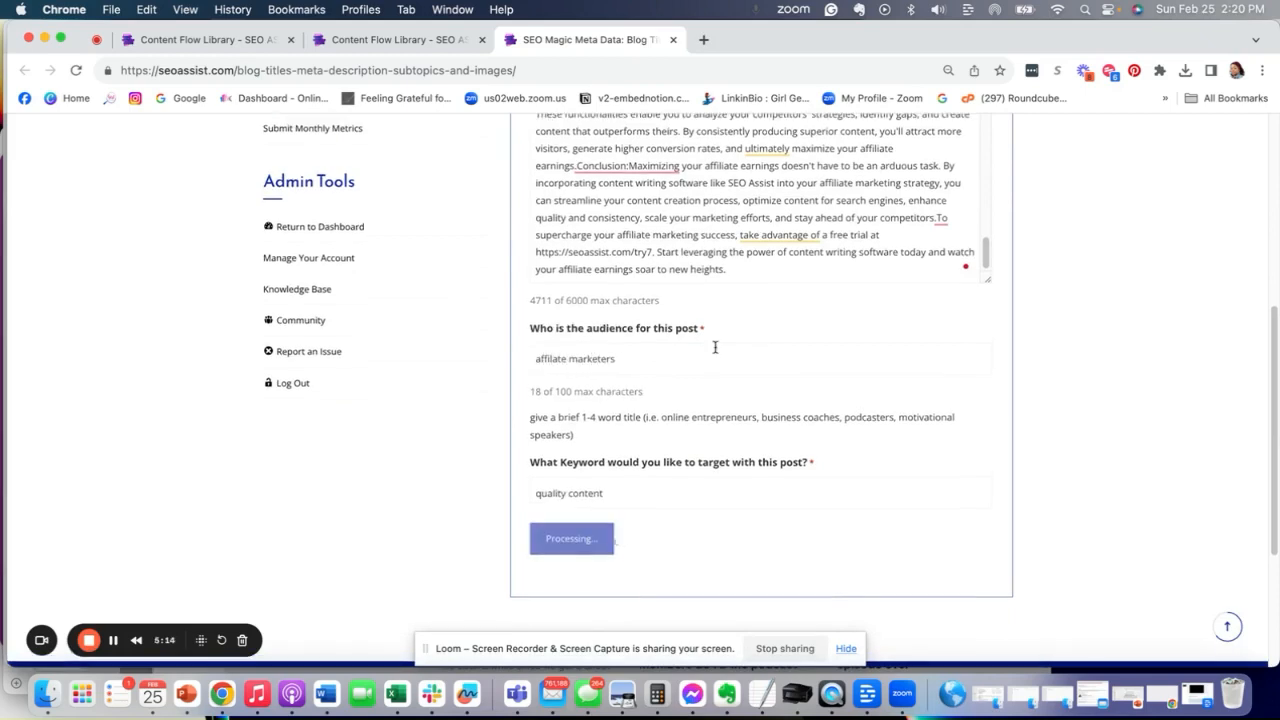
- Read the generated blog title ideas, meta descriptions, additional subtopics, and image alt text ideas
scroll(715, 350, "up", 2)
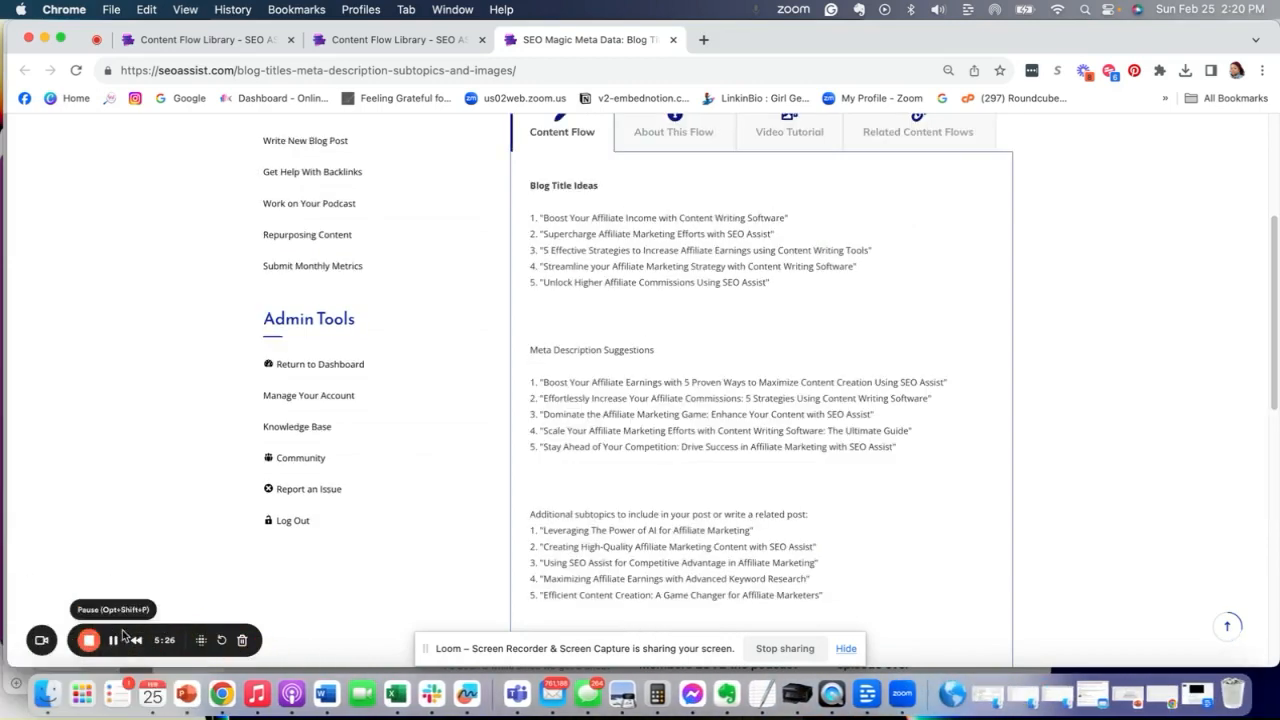
scroll(660, 375, "down", 1)
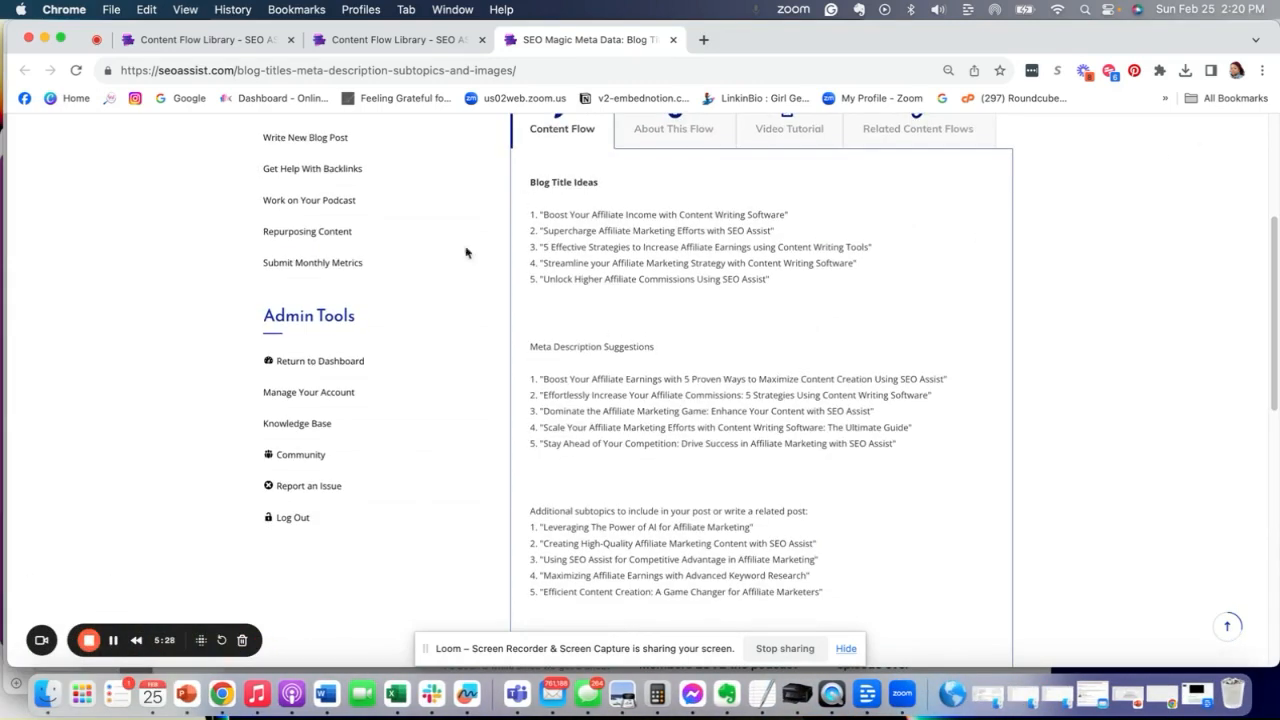
scroll(640, 350, "down", 2)
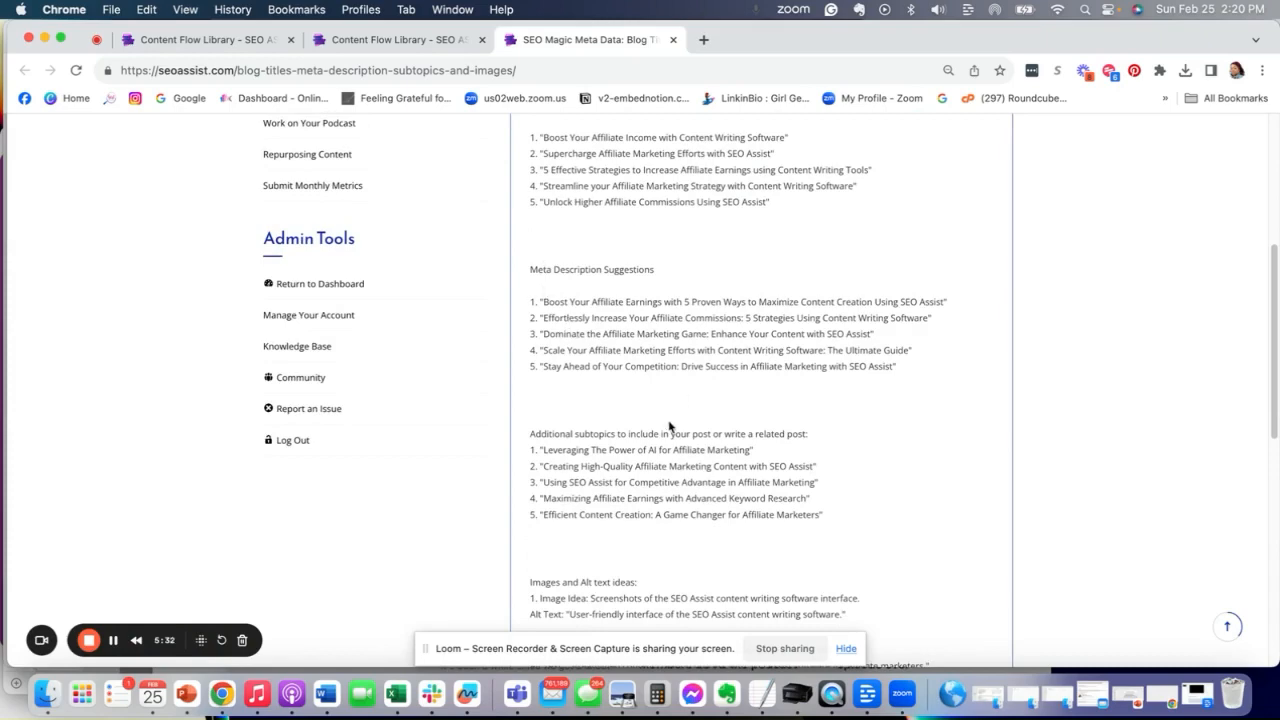
scroll(613, 463, "down", 4)
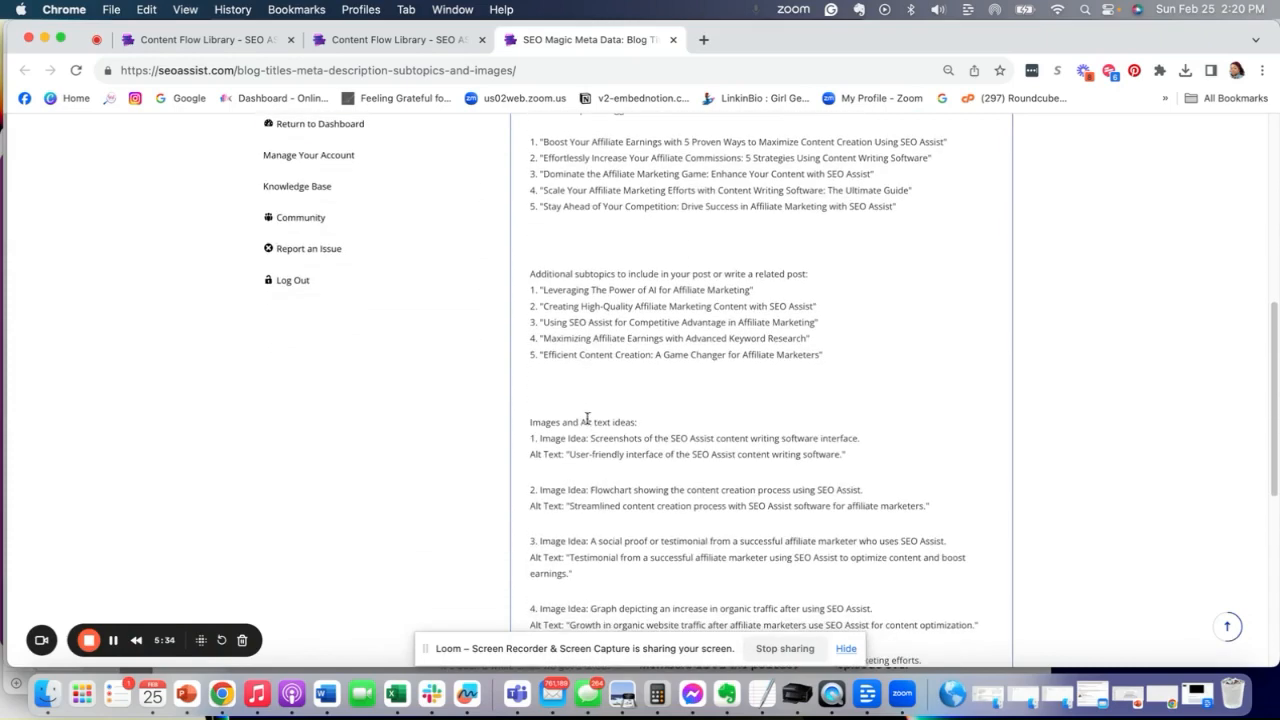
scroll(567, 488, "down", 2)
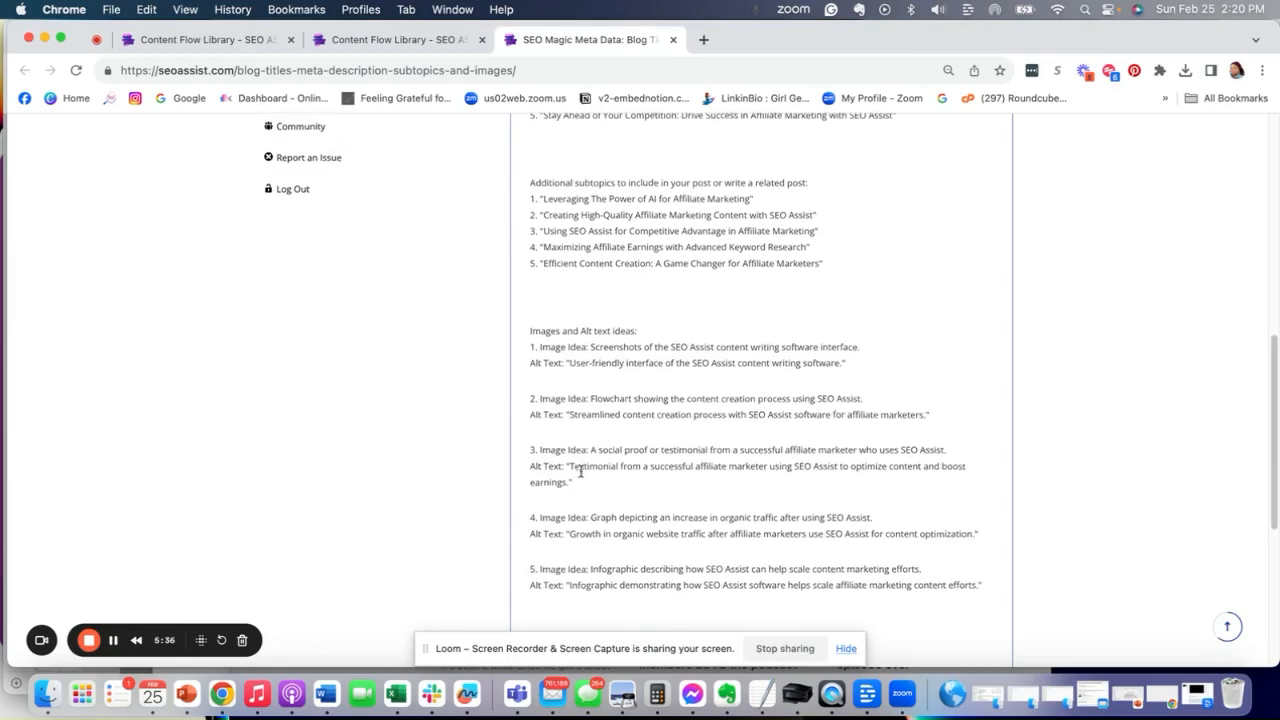
scroll(646, 386, "up", 10)
scroll(544, 300, "down", 12)
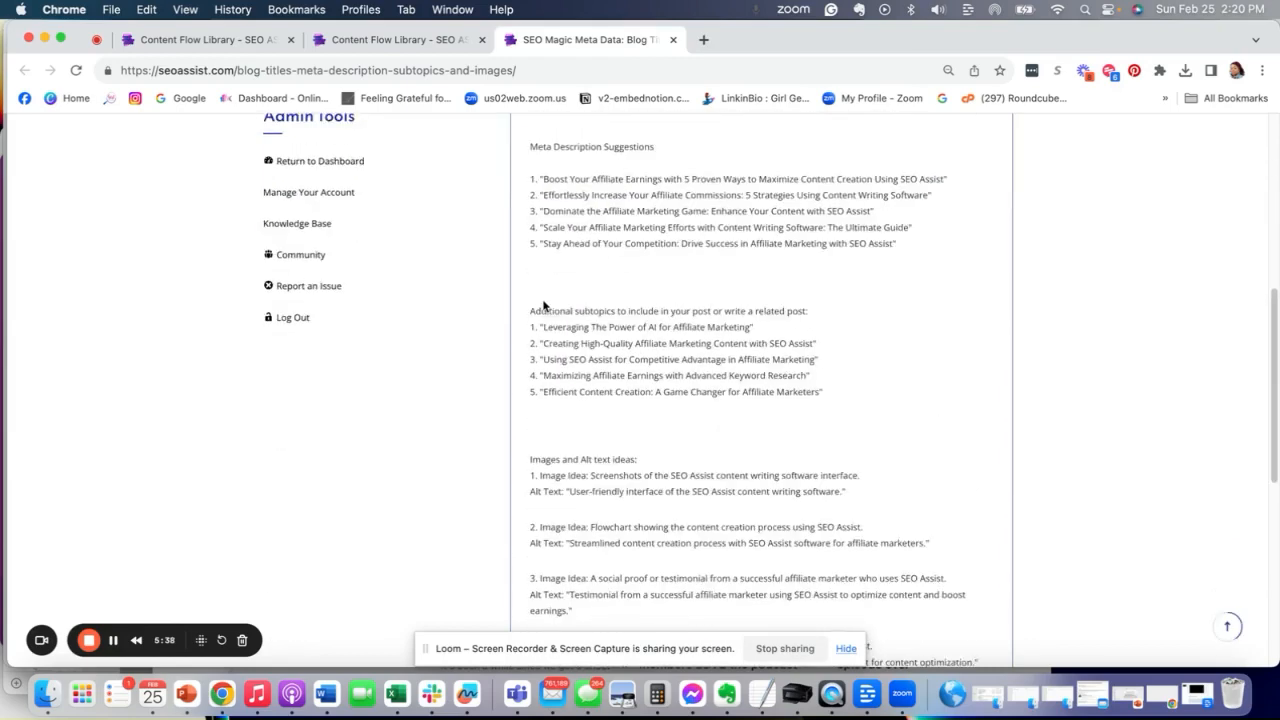
- Return to the content flow library and open the Repurpose Blog into Social flow under Repurpose
left_click(170, 41)
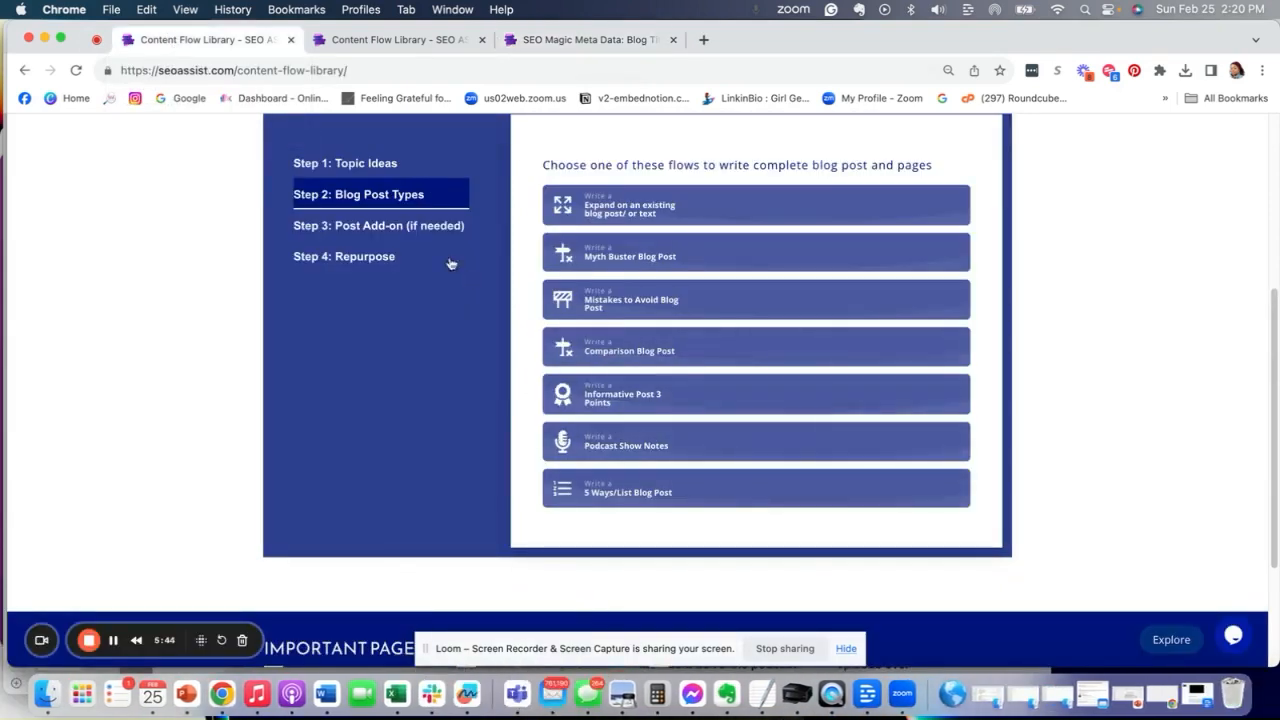
left_click(357, 257)
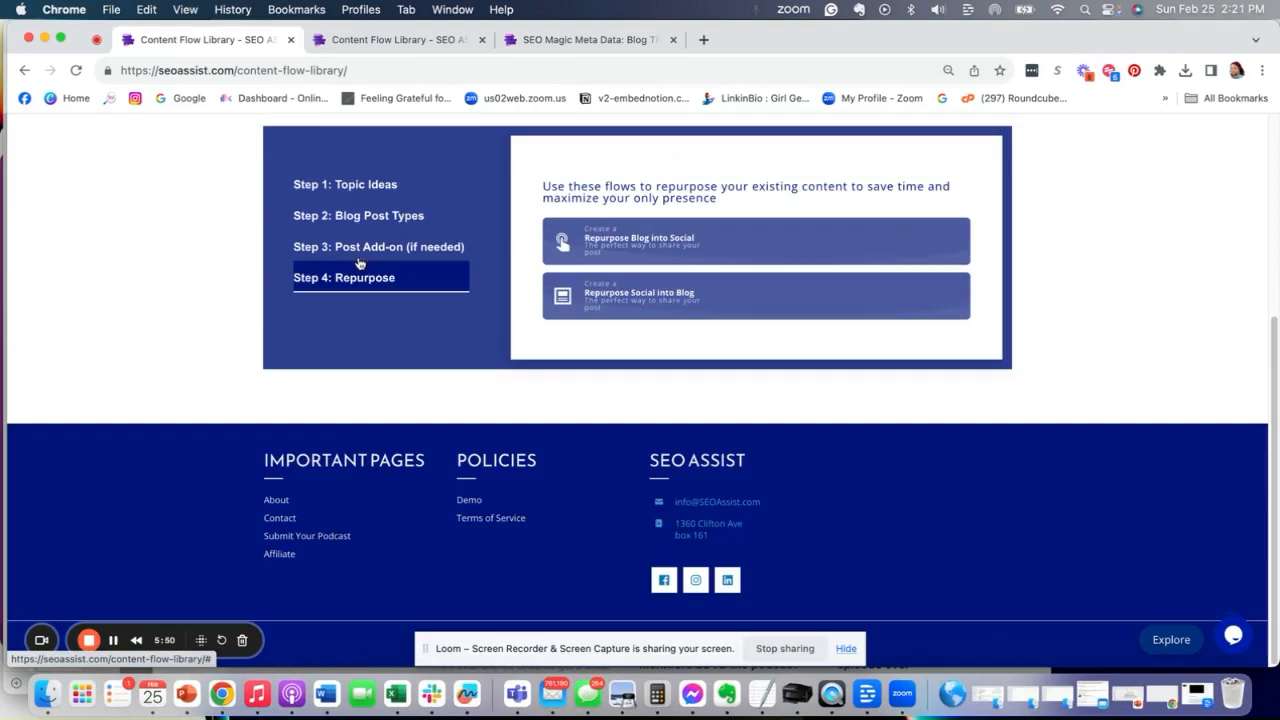
left_click(582, 255)
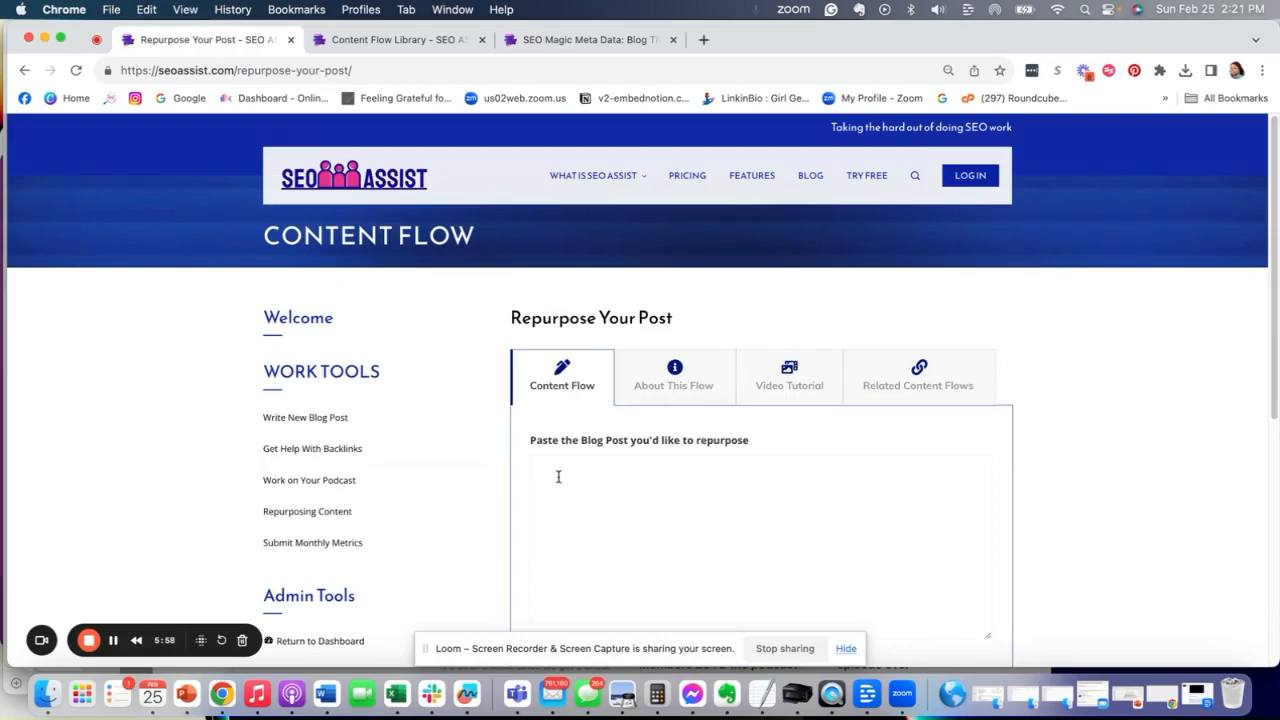
- Paste the blog post into the repurpose field and submit it
left_click(558, 477)
right_click(556, 478)
left_click(584, 466)
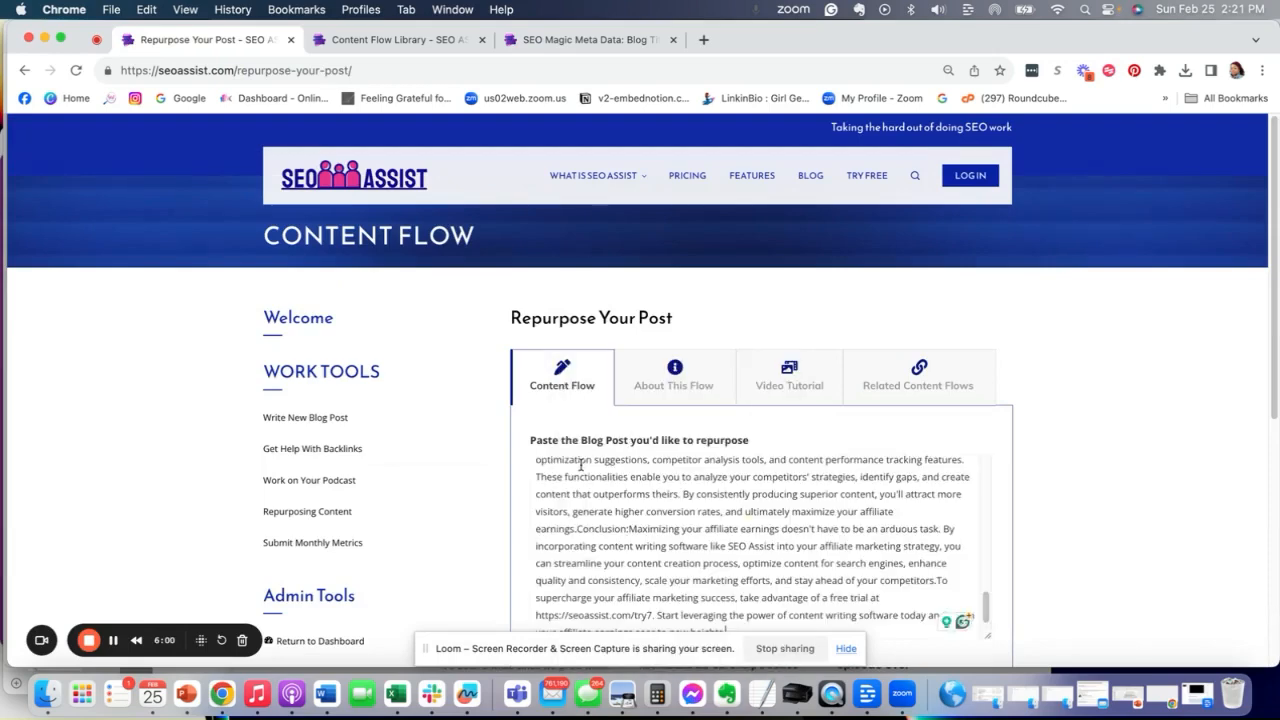
scroll(580, 465, "down", 5)
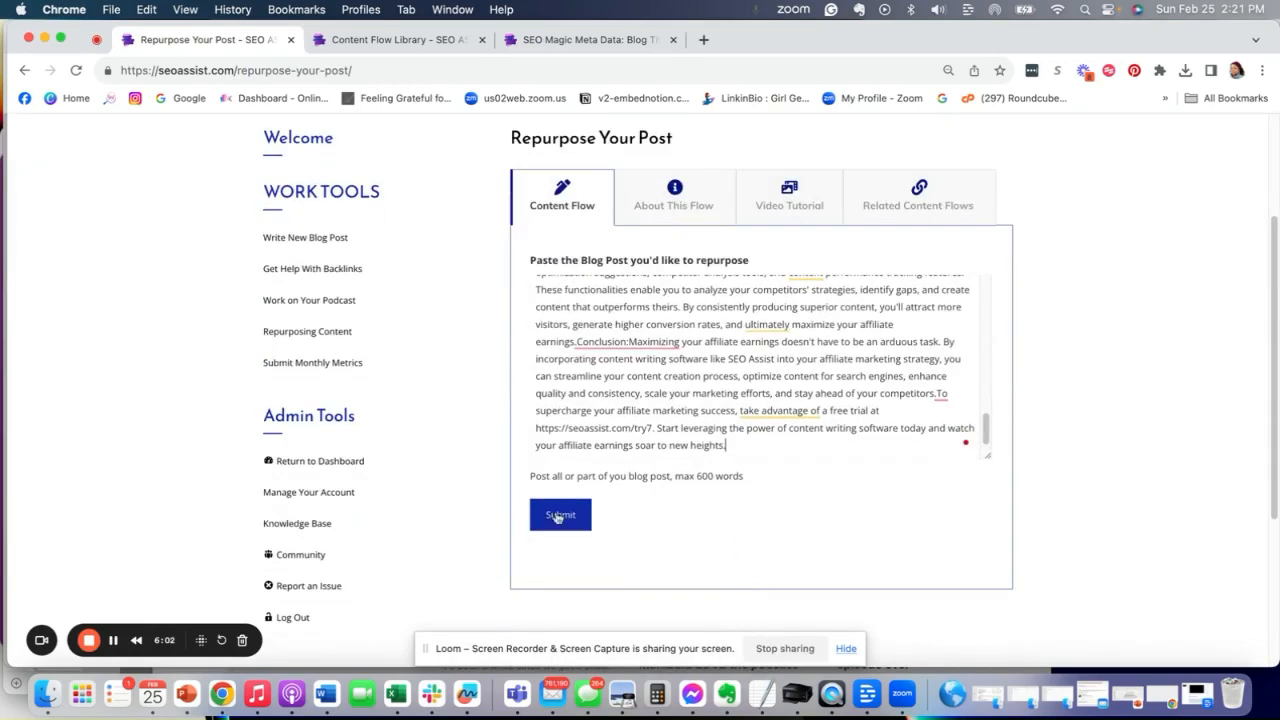
left_click(557, 517)
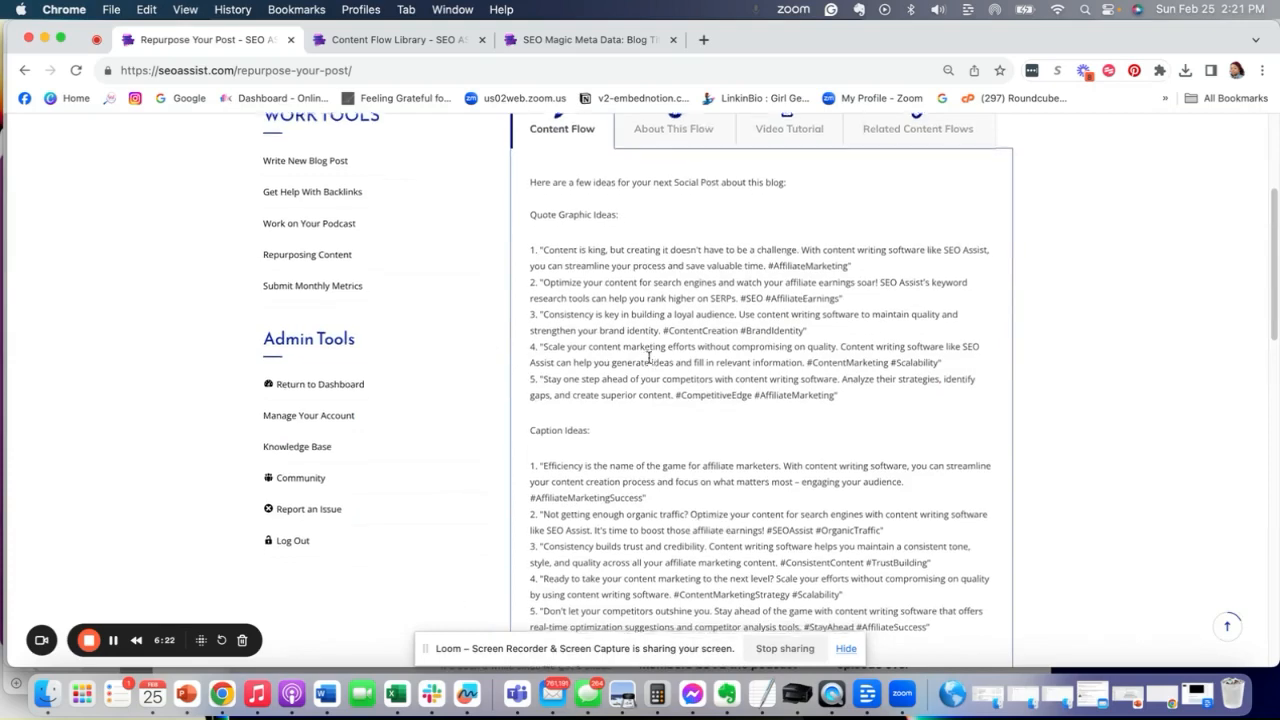
- Read through the generated quote graphics, captions, image ideas, longer social captions, and video ideas
scroll(603, 425, "down", 3)
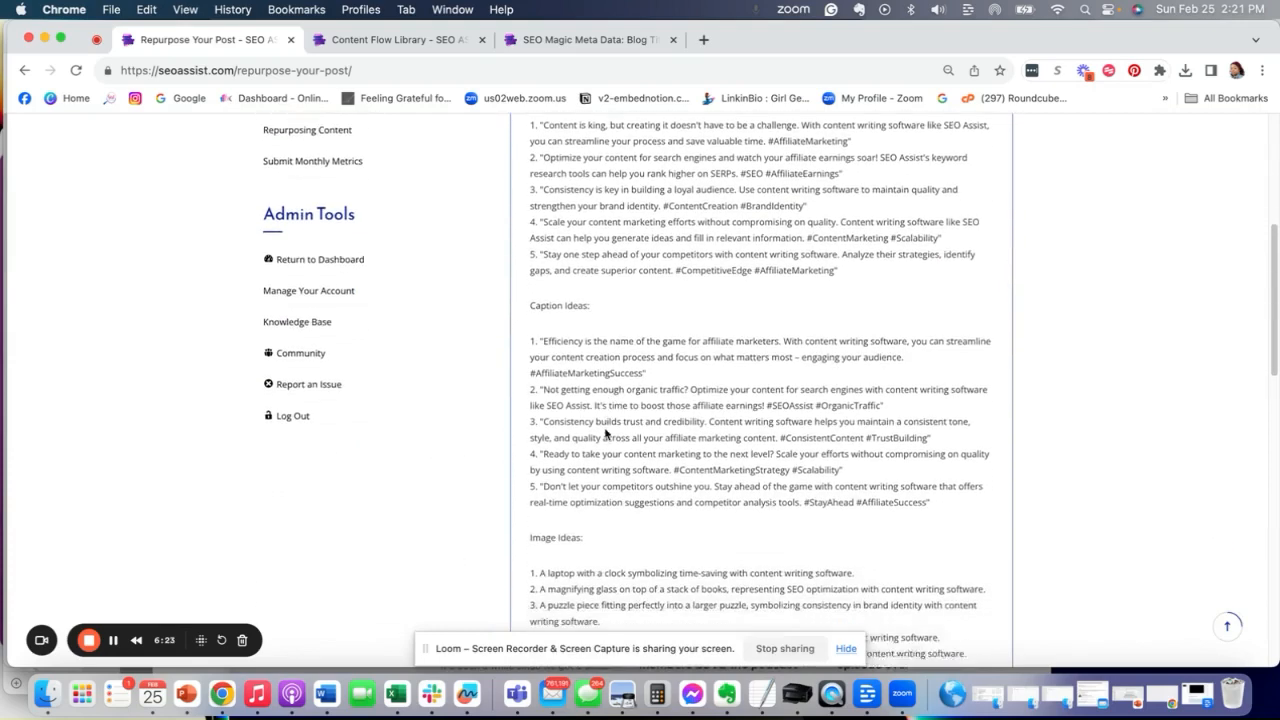
scroll(600, 430, "up", 2)
scroll(590, 547, "down", 2)
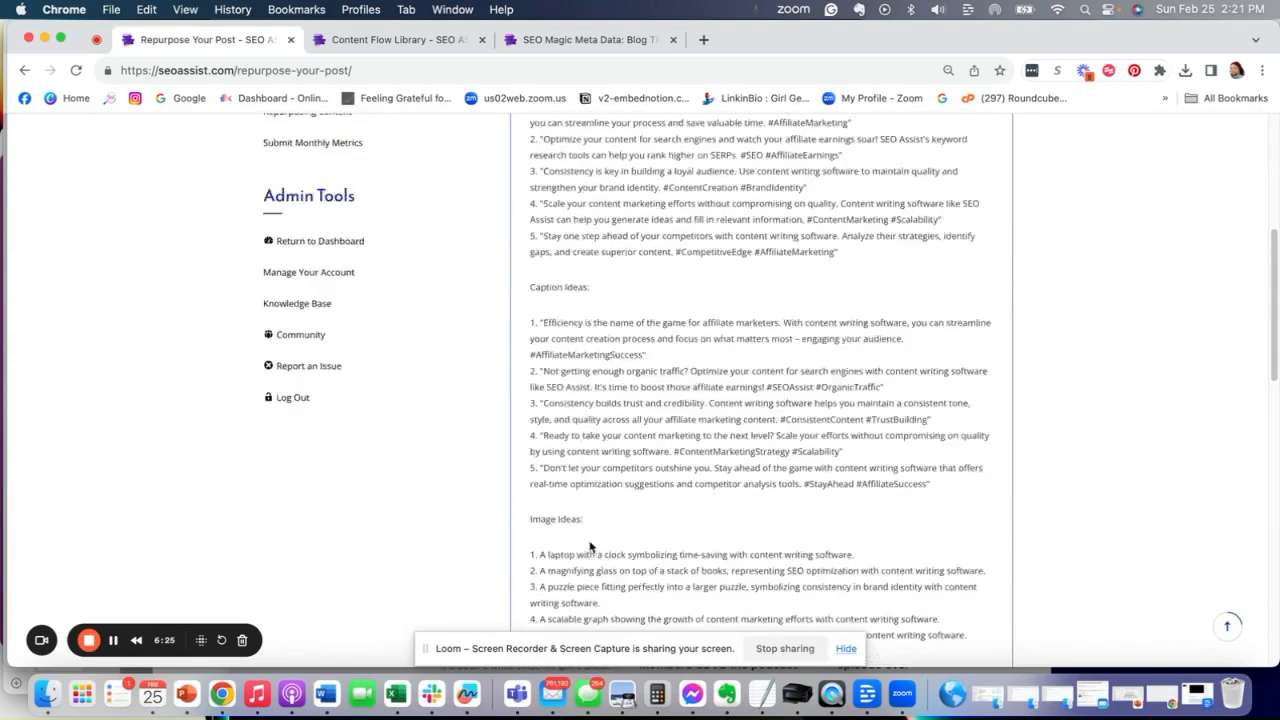
scroll(592, 550, "down", 8)
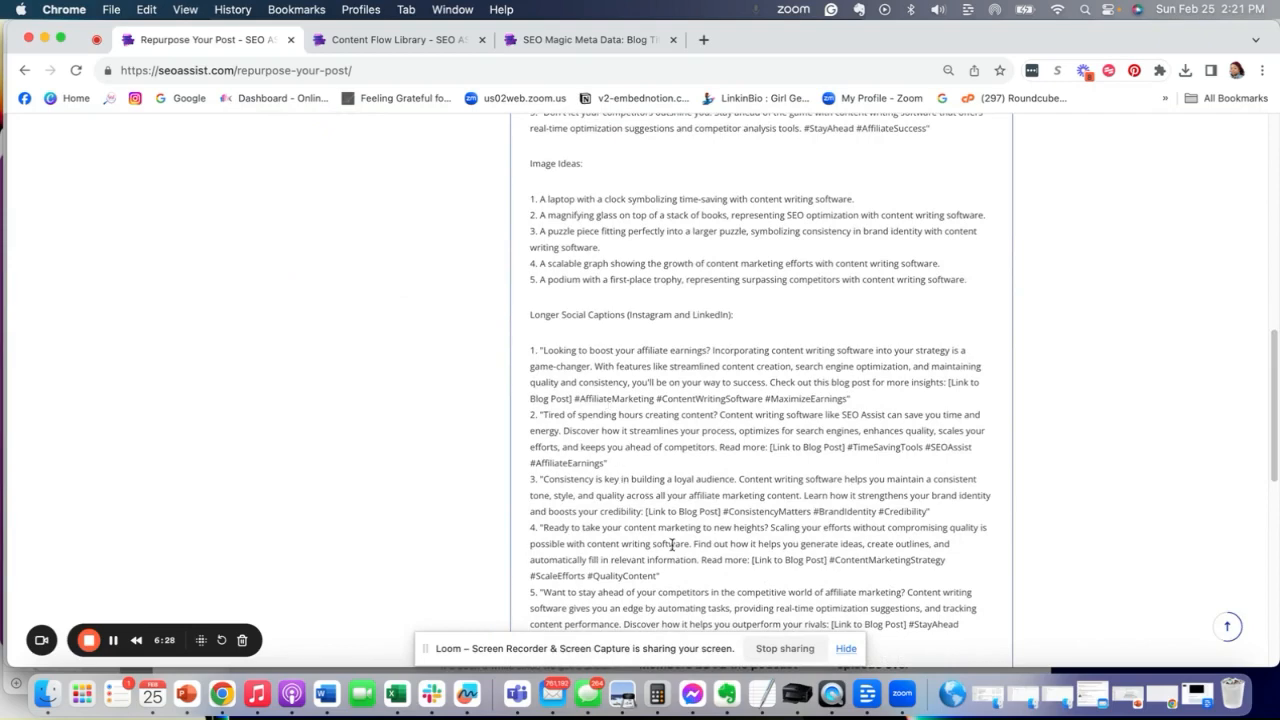
scroll(660, 550, "down", 5)
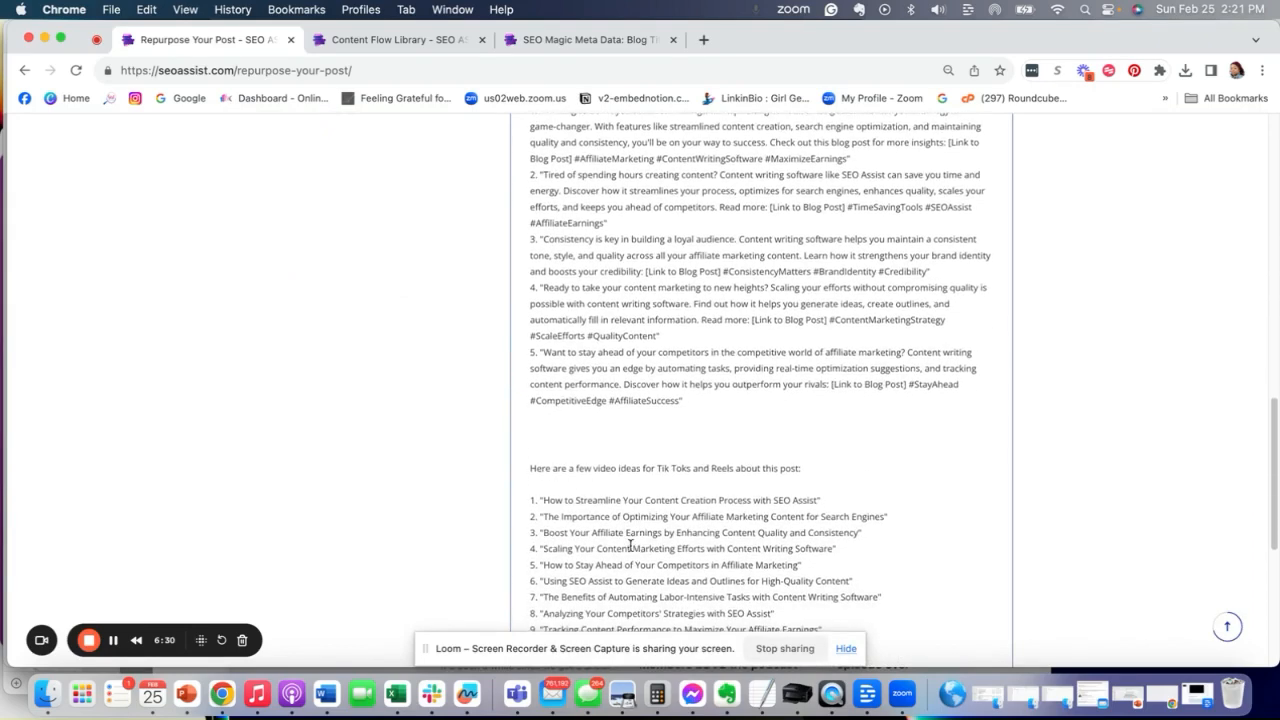
scroll(640, 540, "up", 15)
scroll(680, 525, "down", 1)
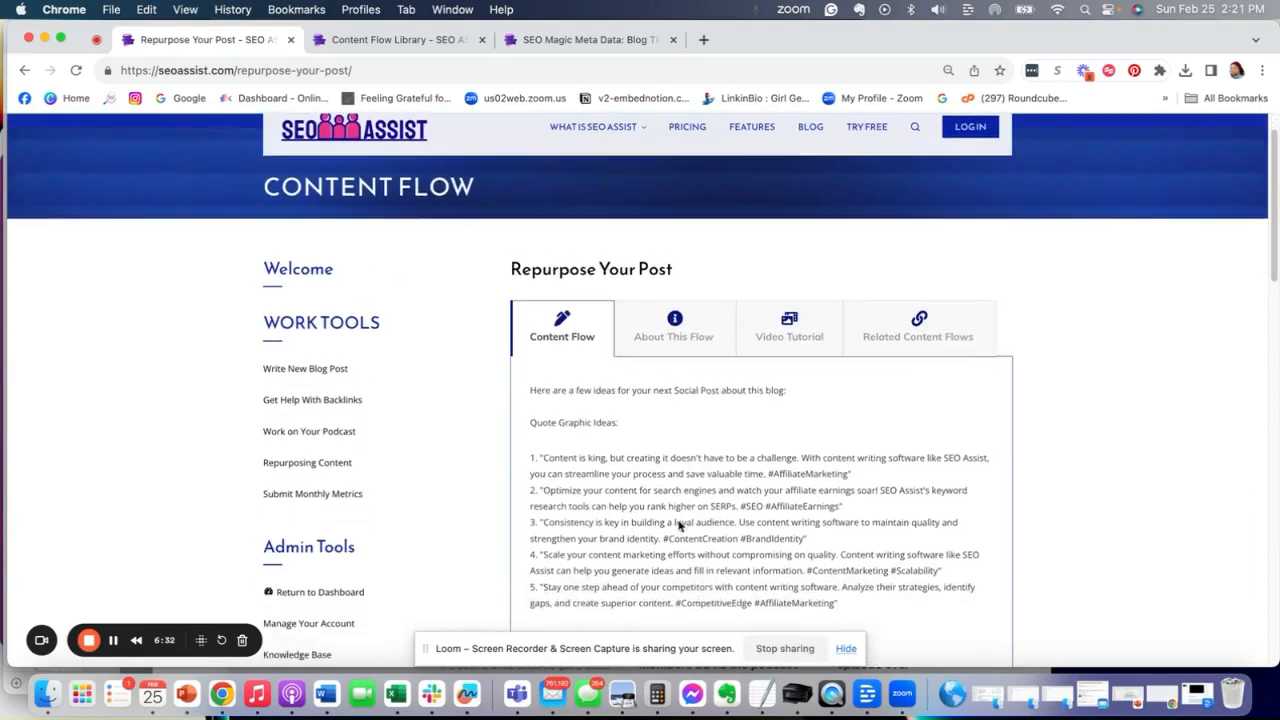